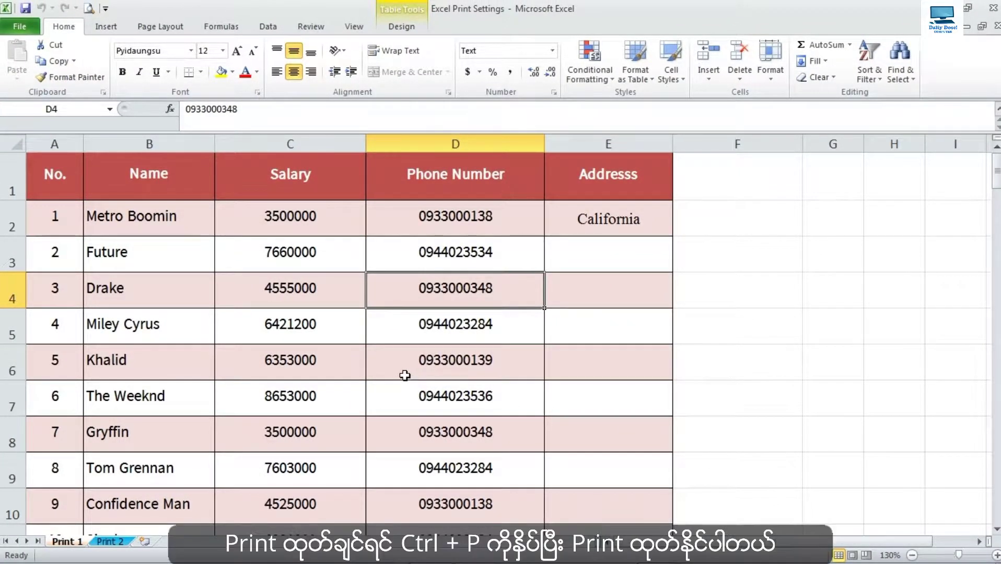
# Open the print preview of the red employee salary table with Ctrl+P.
pyautogui.hotkey('ctrl', 'p')
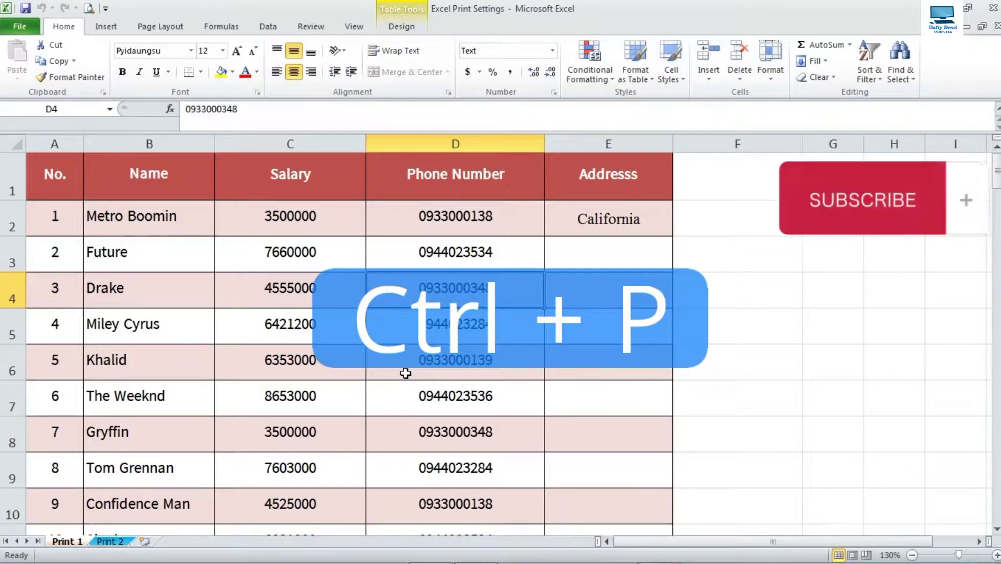
pyautogui.hotkey('ctrl', 'p')
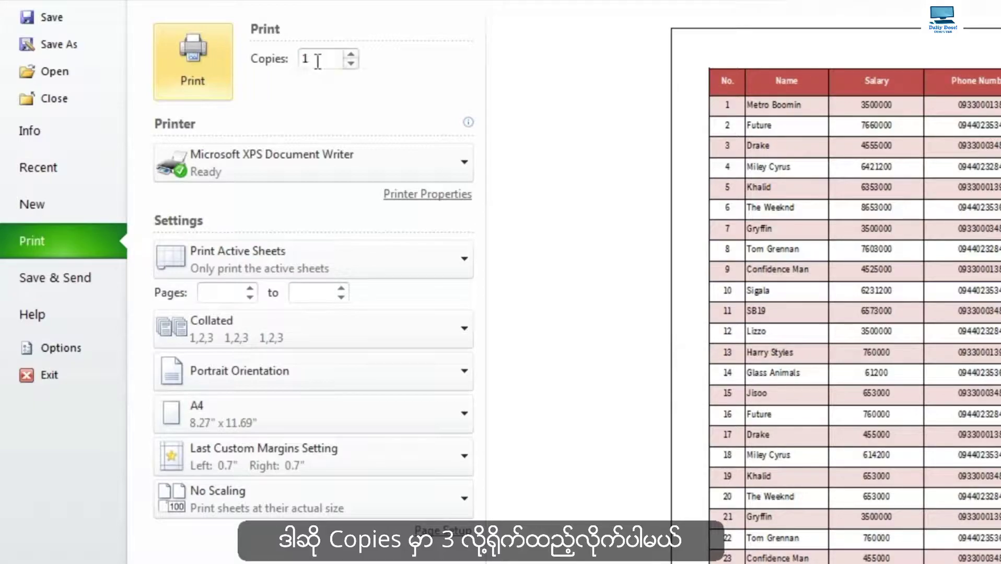
# Change the number of copies to print to 5.
pyautogui.doubleClick(306, 60)
pyautogui.write('3')
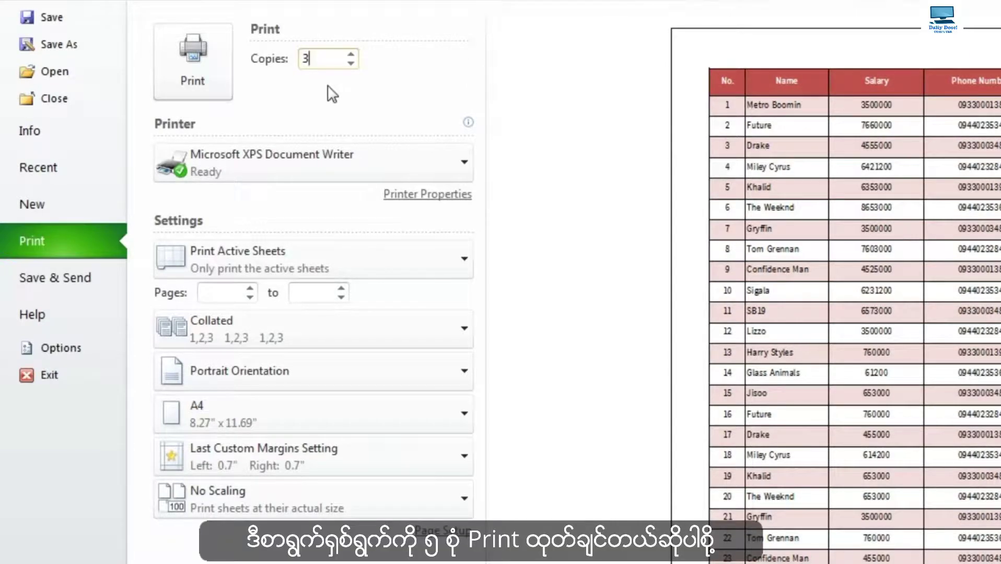
pyautogui.doubleClick(328, 62)
pyautogui.write('5')
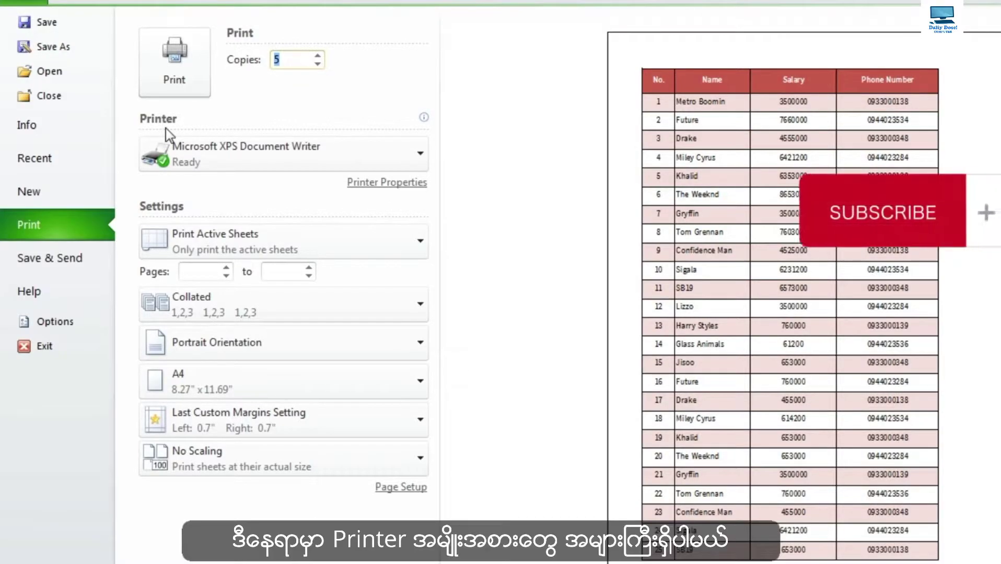
pyautogui.click(397, 158)
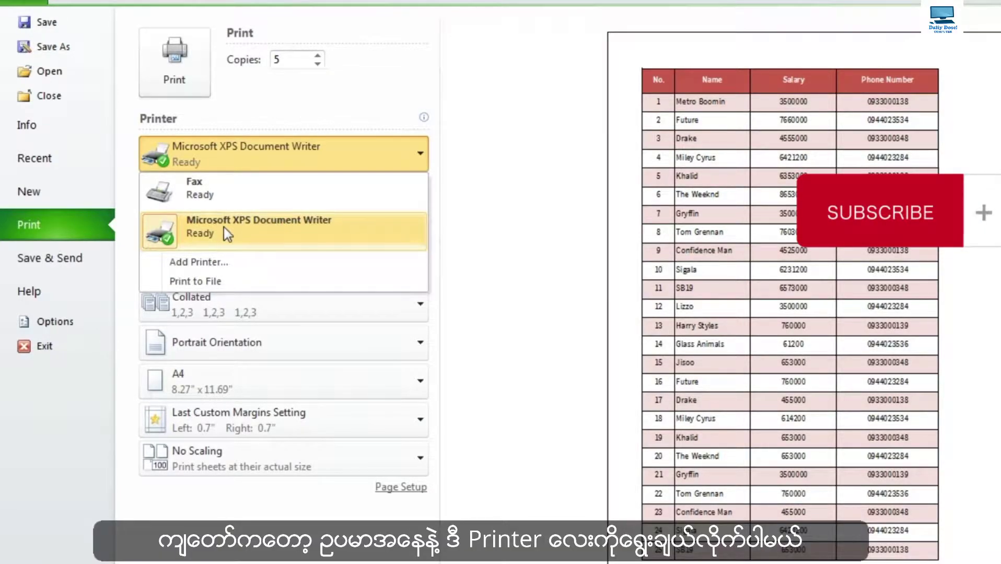
pyautogui.click(266, 233)
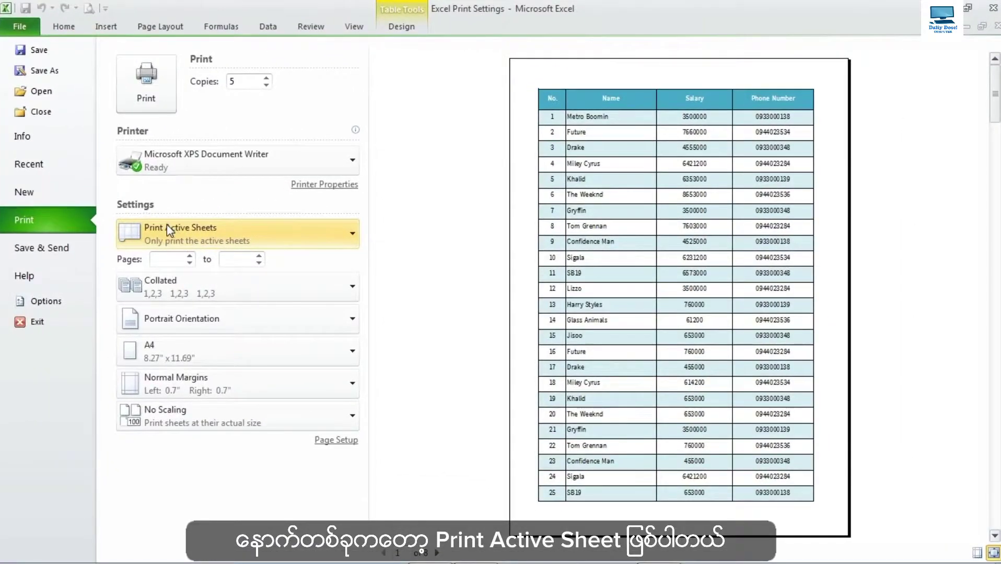
# Check the print-scope choices without changing them, then go back to the worksheet tables.
pyautogui.click(193, 226)
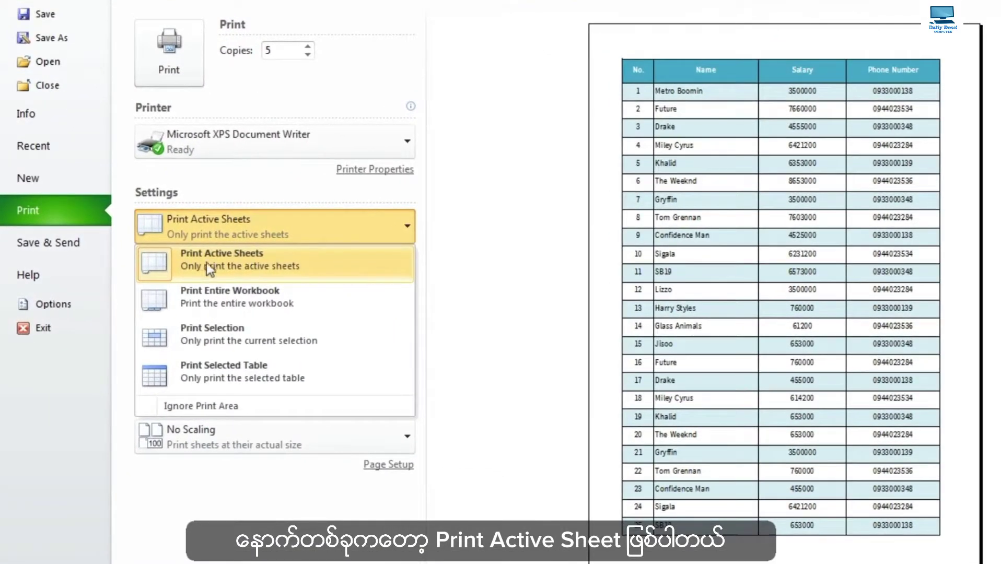
pyautogui.click(274, 267)
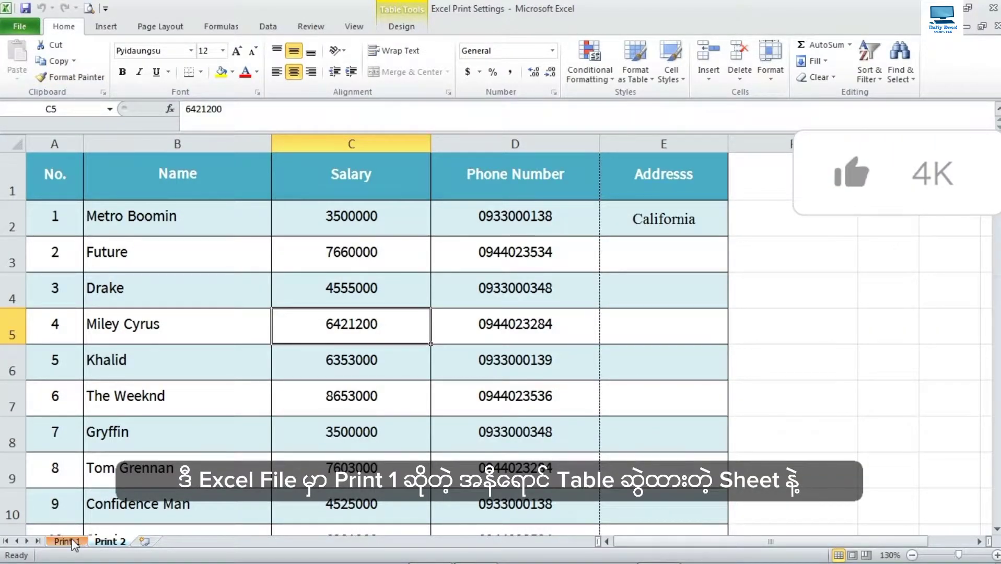
pyautogui.hotkey('ctrl', 'pagedown')
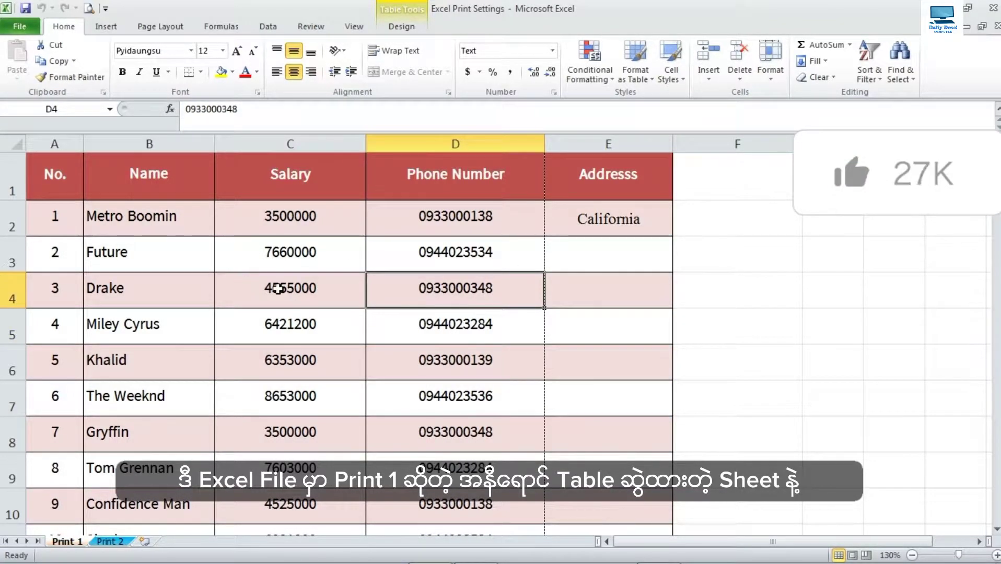
pyautogui.scroll(-4, 239, 279)
pyautogui.scroll(4, 277, 288)
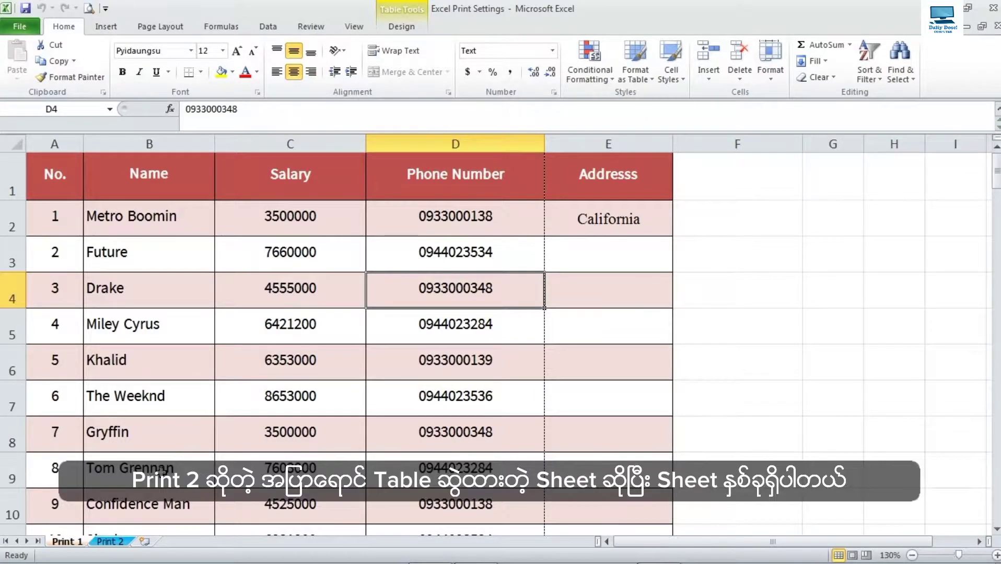
# Look over the blue table on Print 2, then return to the red table on Print 1.
pyautogui.click(111, 542)
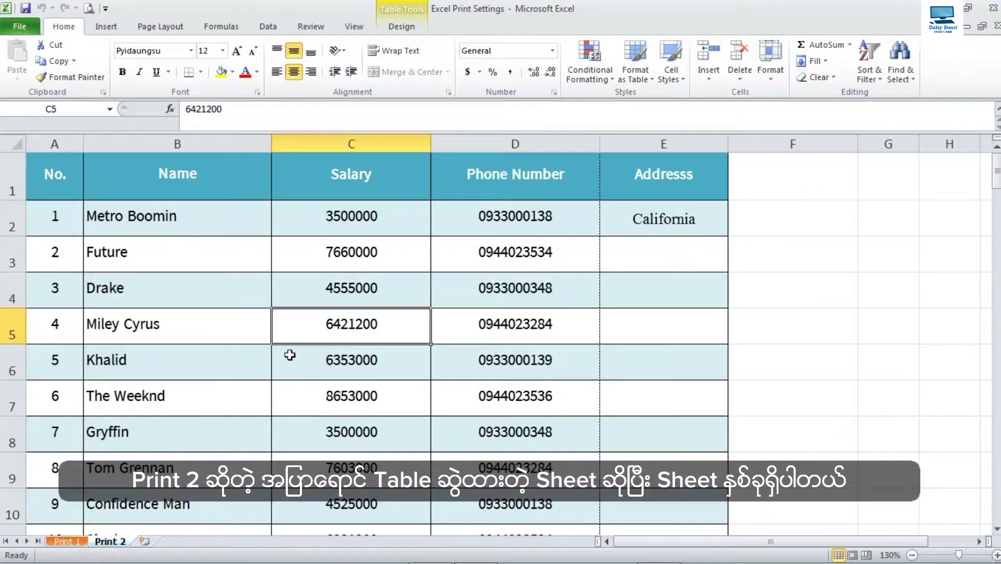
pyautogui.scroll(-4, 291, 353)
pyautogui.scroll(4, 291, 354)
pyautogui.click(67, 541)
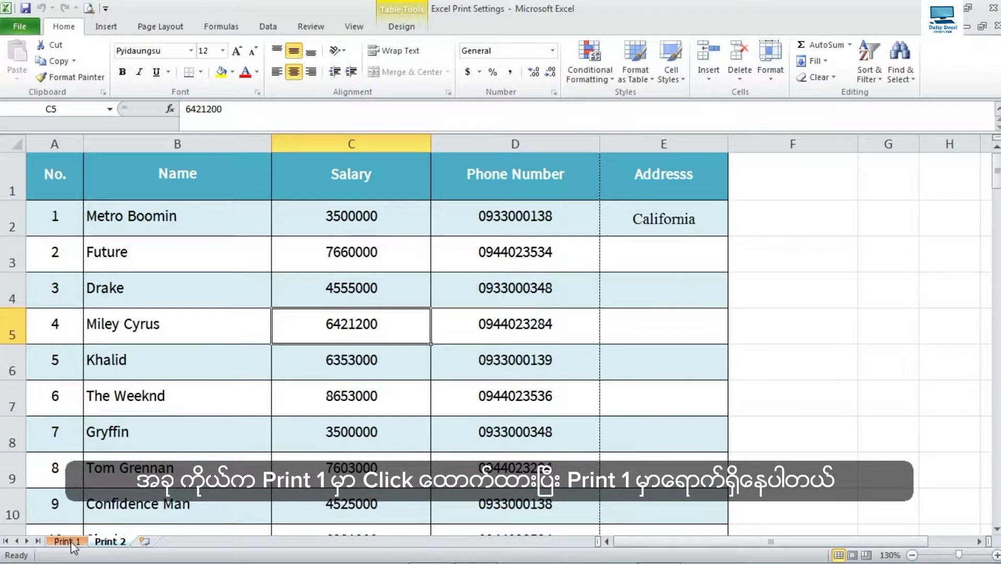
pyautogui.click(72, 542)
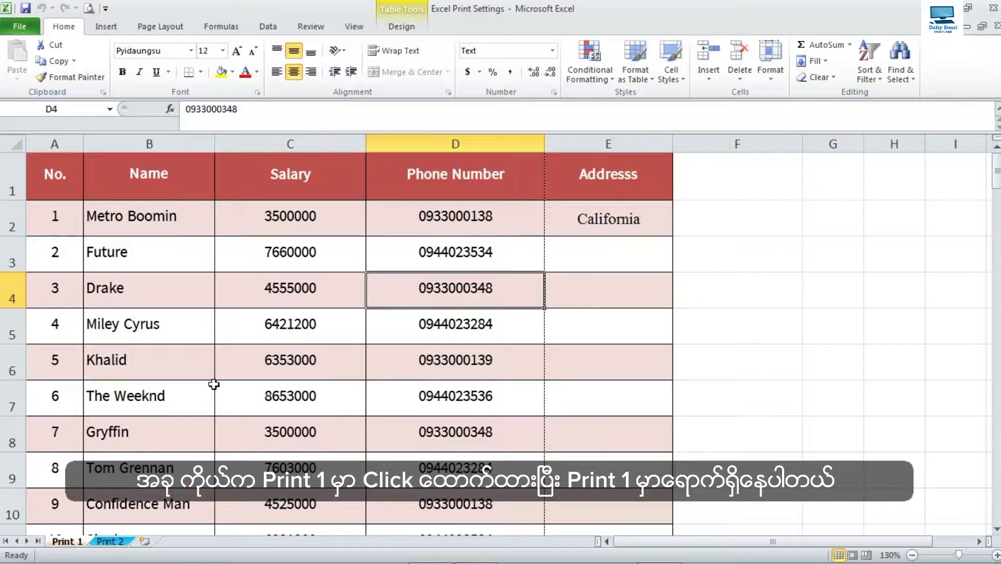
pyautogui.scroll(-4, 213, 385)
pyautogui.scroll(4, 230, 366)
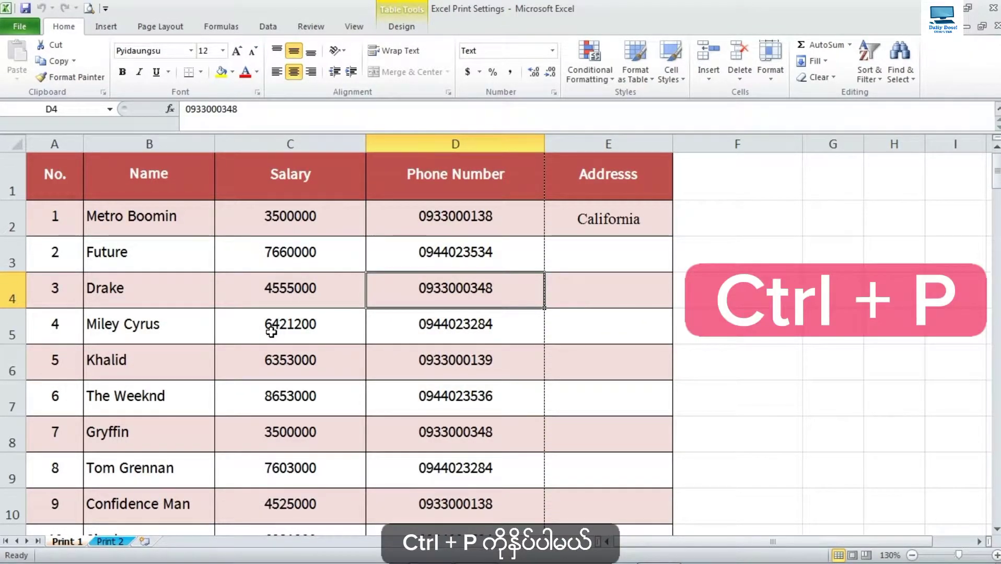
# Preview the red table's sheet with Print Active Sheets kept as the print scope.
pyautogui.hotkey('ctrl', 'p')
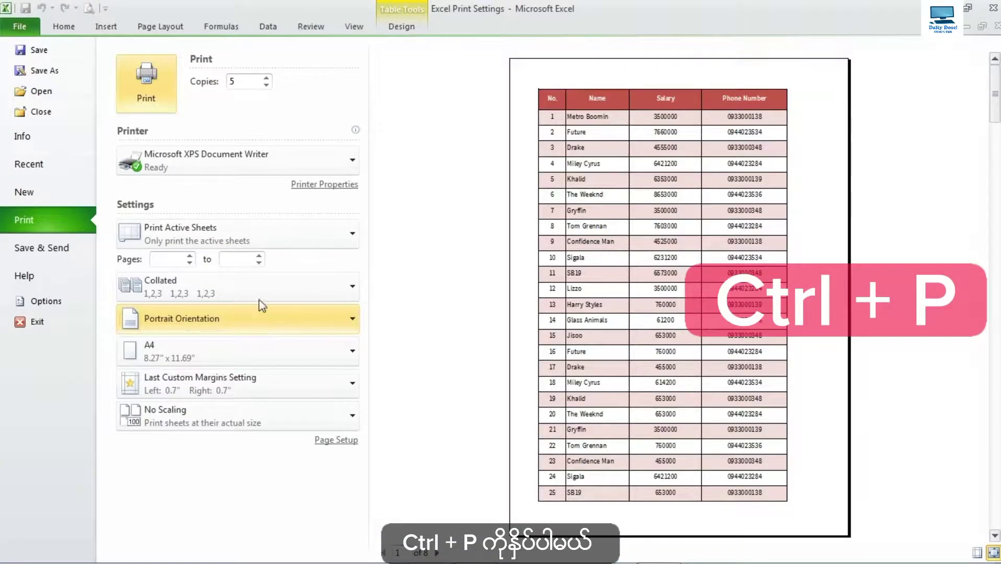
pyautogui.click(174, 232)
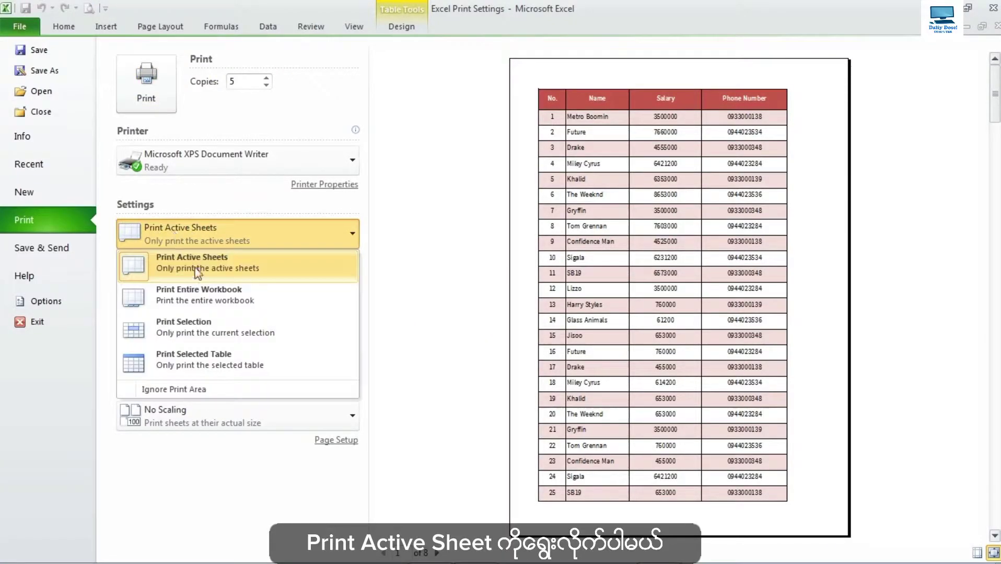
pyautogui.click(217, 270)
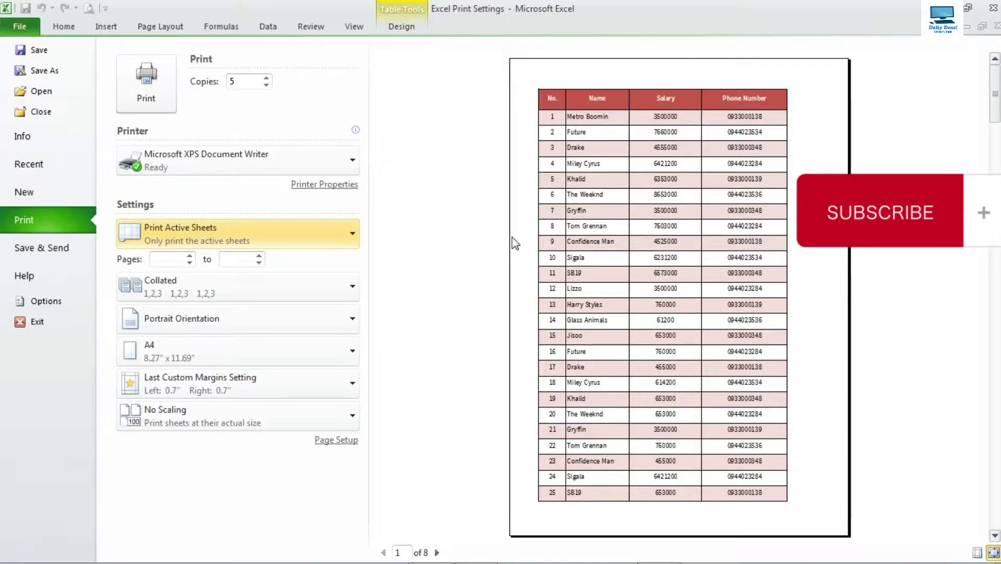
pyautogui.click(34, 26)
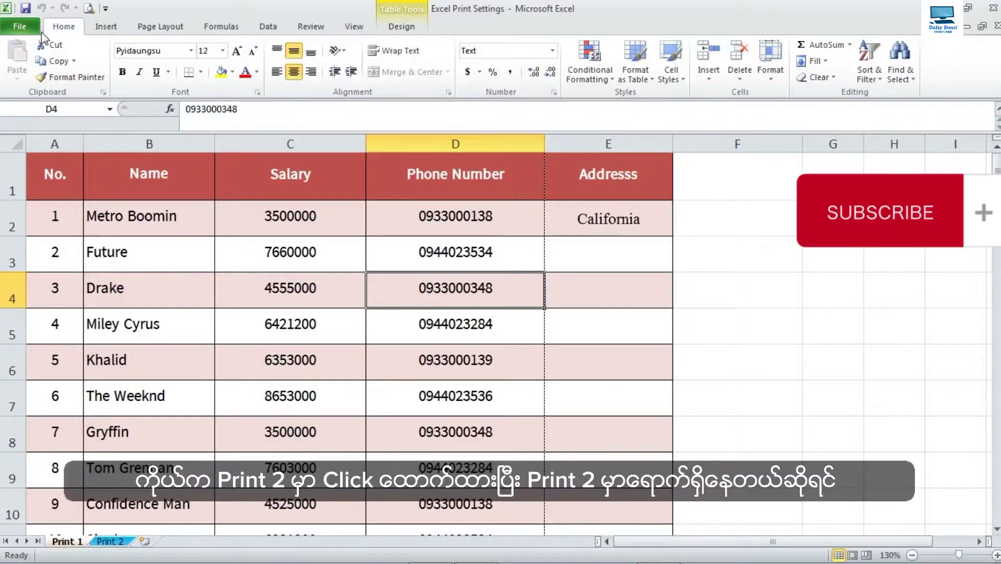
# Preview the blue table on the Print 2 sheet, then return to the worksheet.
pyautogui.click(110, 542)
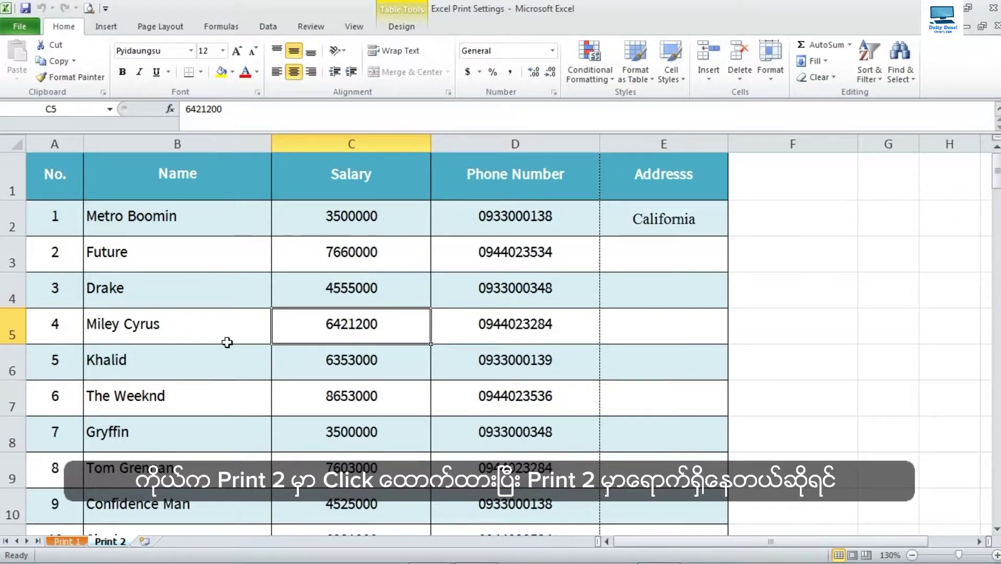
pyautogui.hotkey('ctrl', 'p')
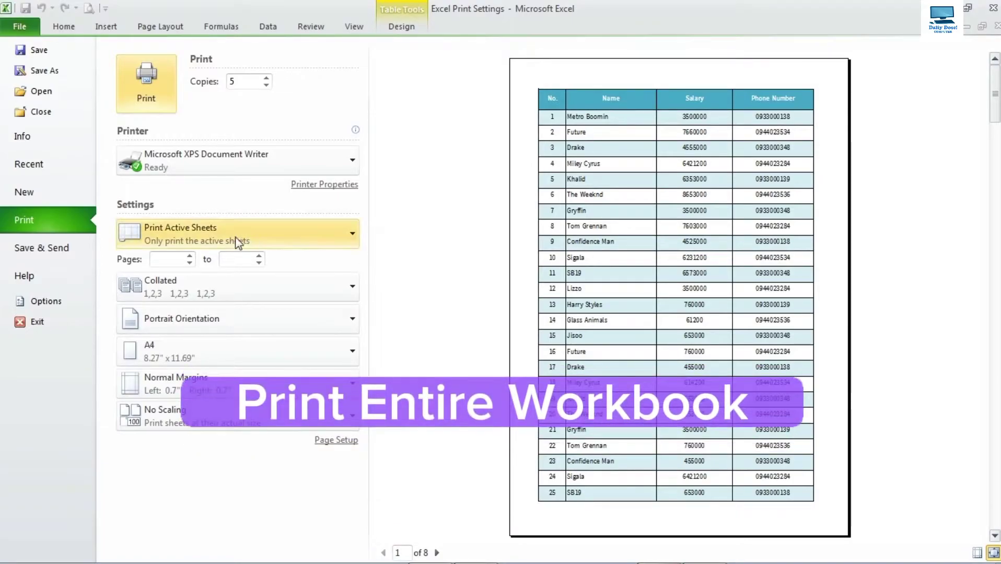
pyautogui.click(269, 238)
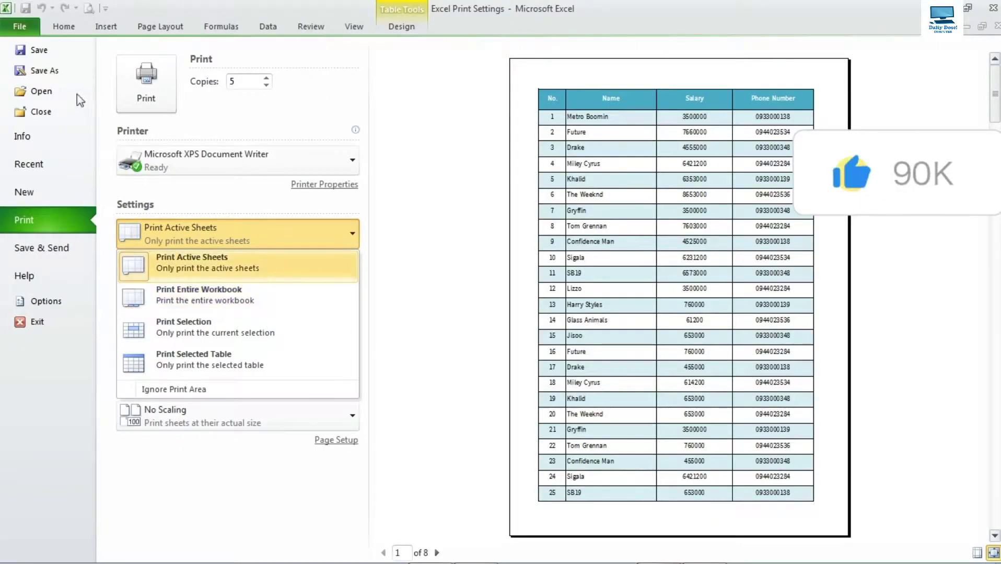
pyautogui.click(28, 26)
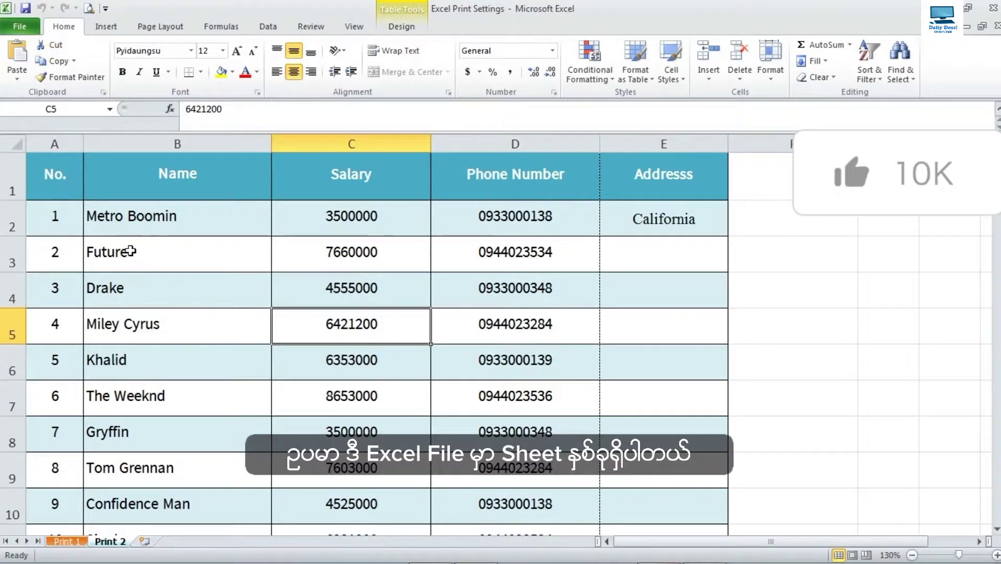
# Go to the red table's sheet and change the print scope to Print Entire Workbook.
pyautogui.click(110, 541)
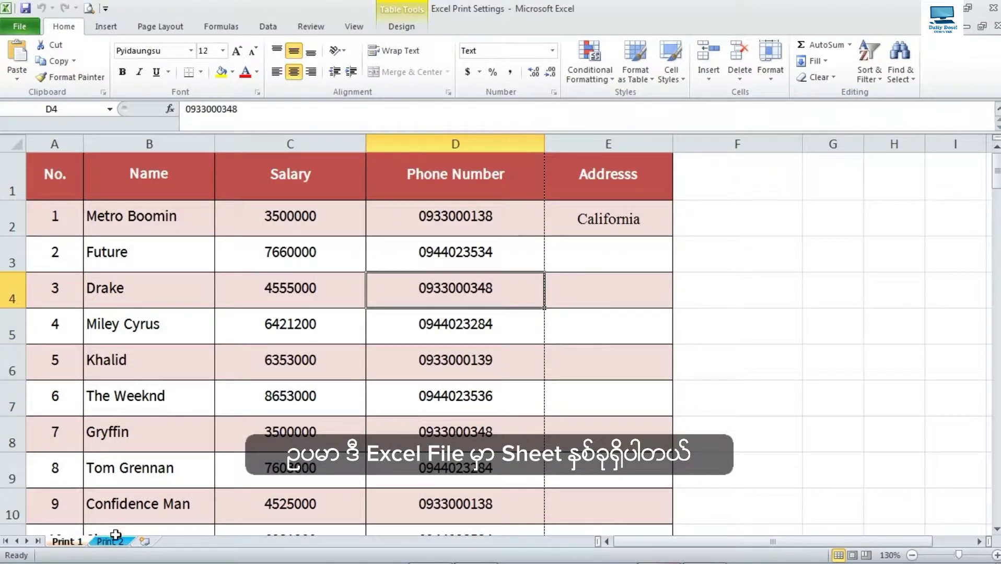
pyautogui.hotkey('ctrl', 'pageup')
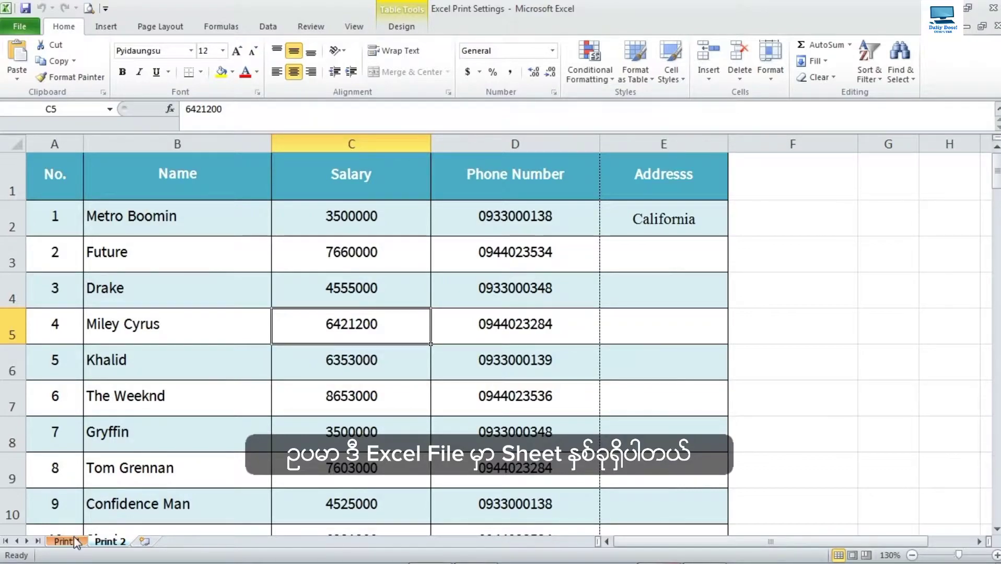
pyautogui.hotkey('ctrl', 'pagedown')
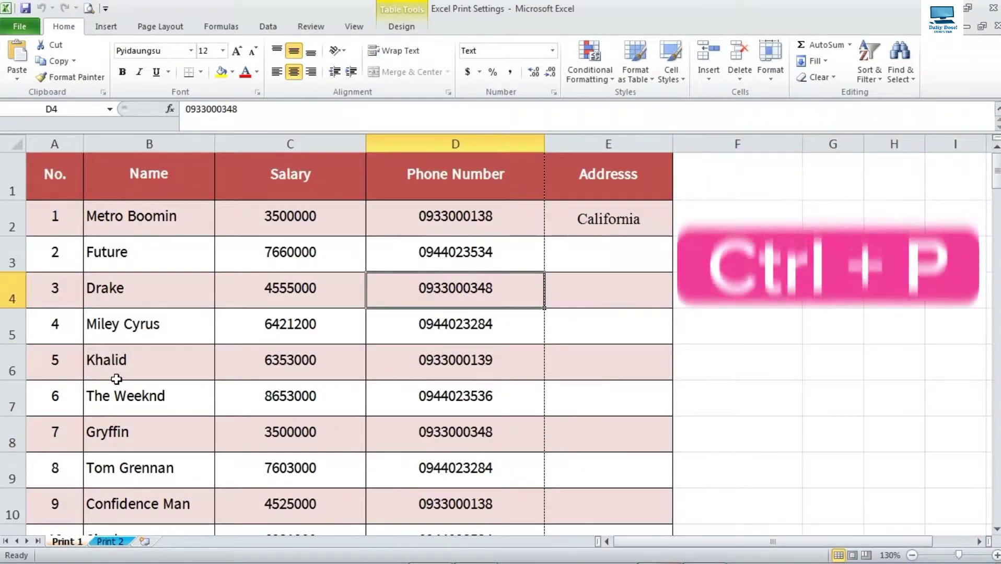
pyautogui.hotkey('ctrl', 'p')
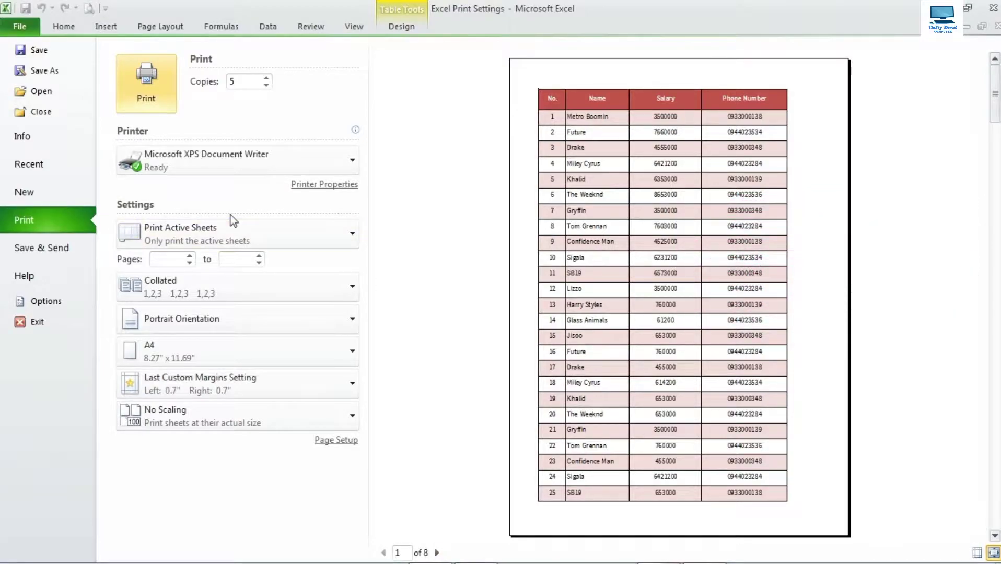
pyautogui.click(200, 229)
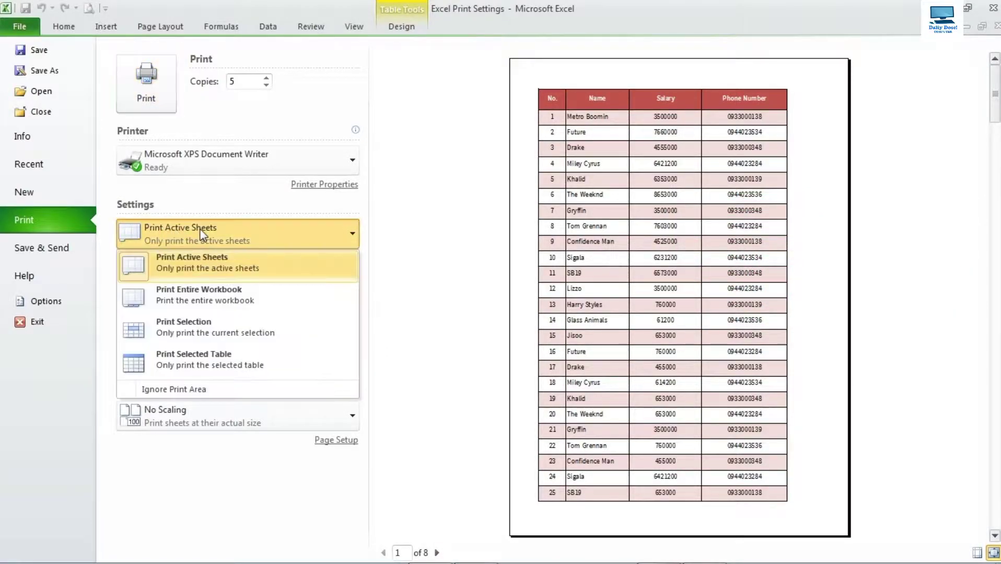
pyautogui.click(244, 310)
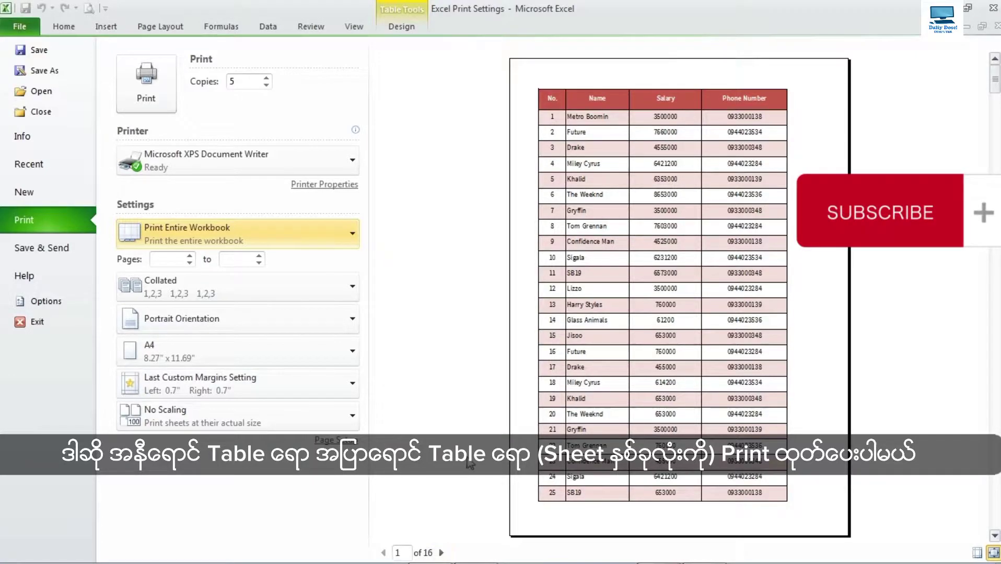
# Page through the 16-page preview into the second table's pages.
pyautogui.click(442, 553)
pyautogui.click(442, 553)
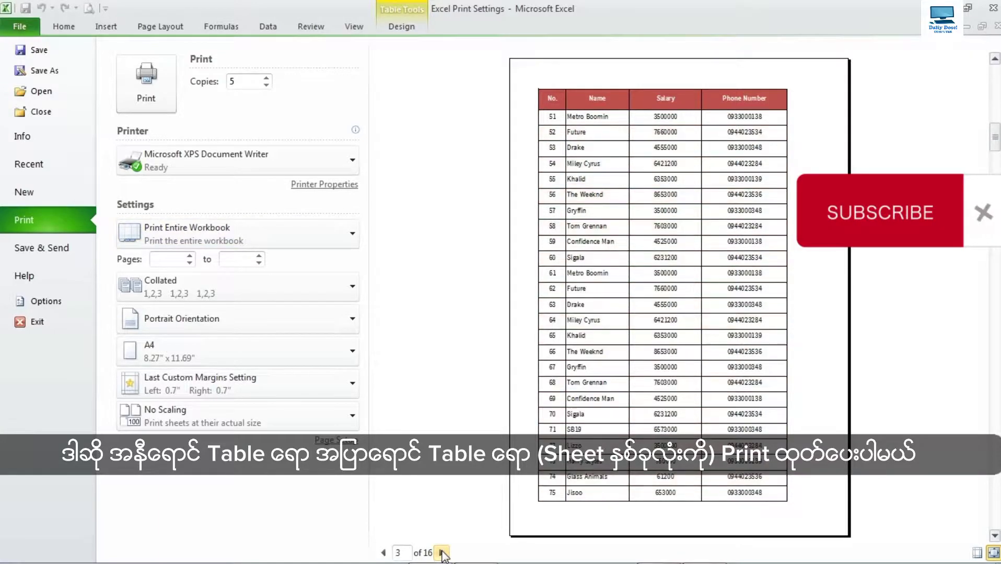
pyautogui.click(442, 553)
pyautogui.click(442, 553)
pyautogui.click(442, 553)
pyautogui.click(442, 553)
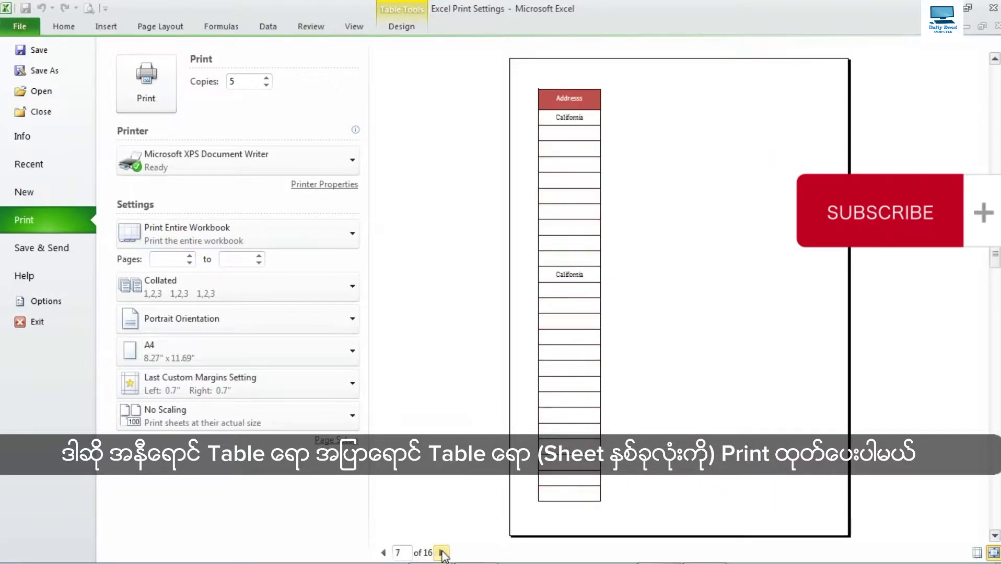
pyautogui.click(442, 553)
pyautogui.click(442, 553)
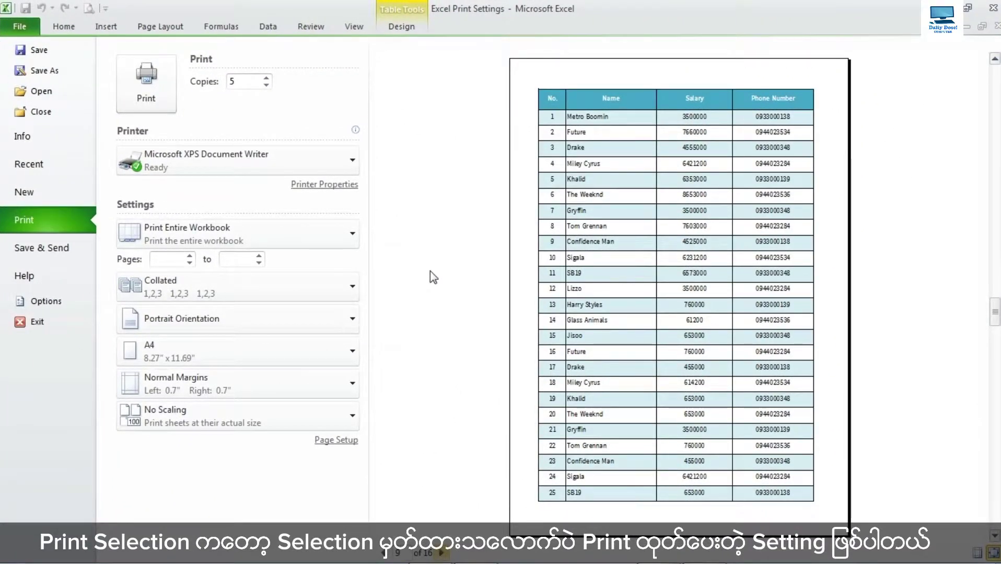
# Select cells A1:E9, the header through row 8, and reopen the print preview.
pyautogui.click(37, 34)
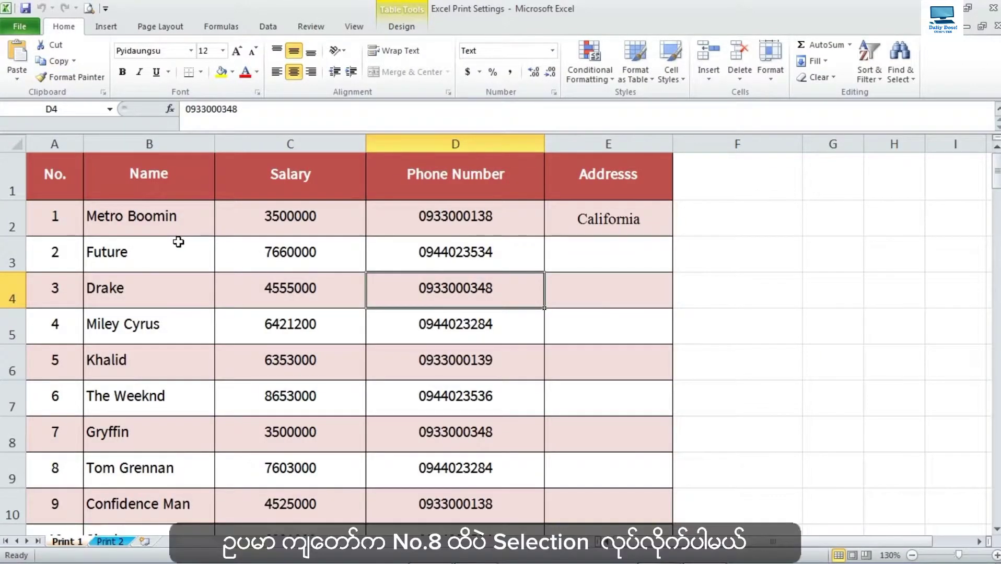
pyautogui.click(51, 174)
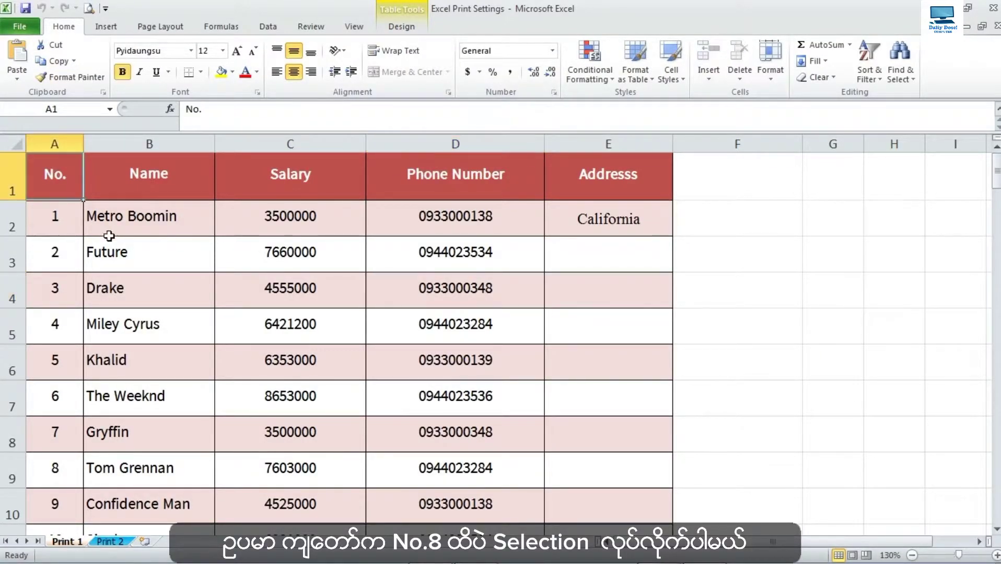
pyautogui.moveTo(61, 199); pyautogui.dragTo(611, 462)
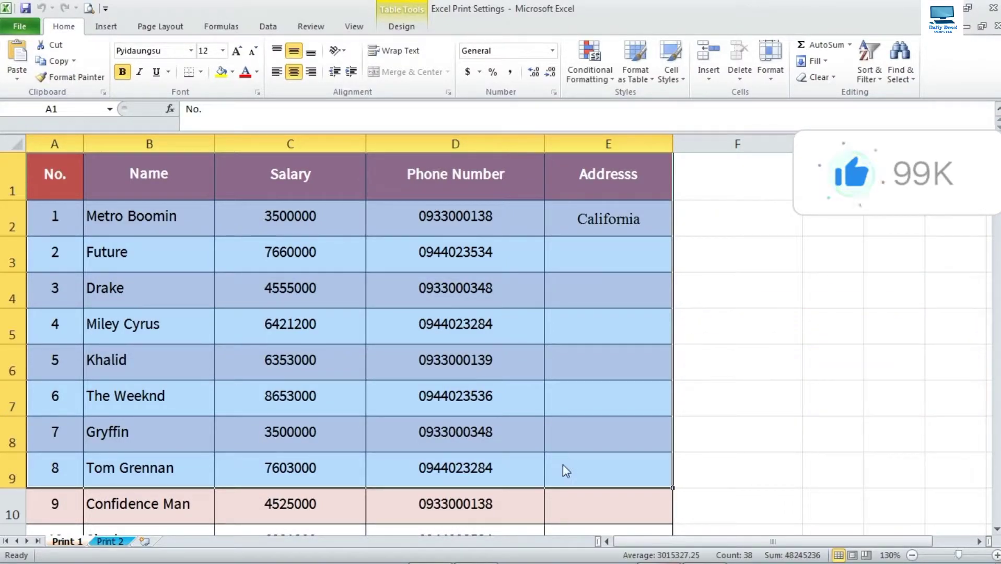
pyautogui.hotkey('ctrl', 'p')
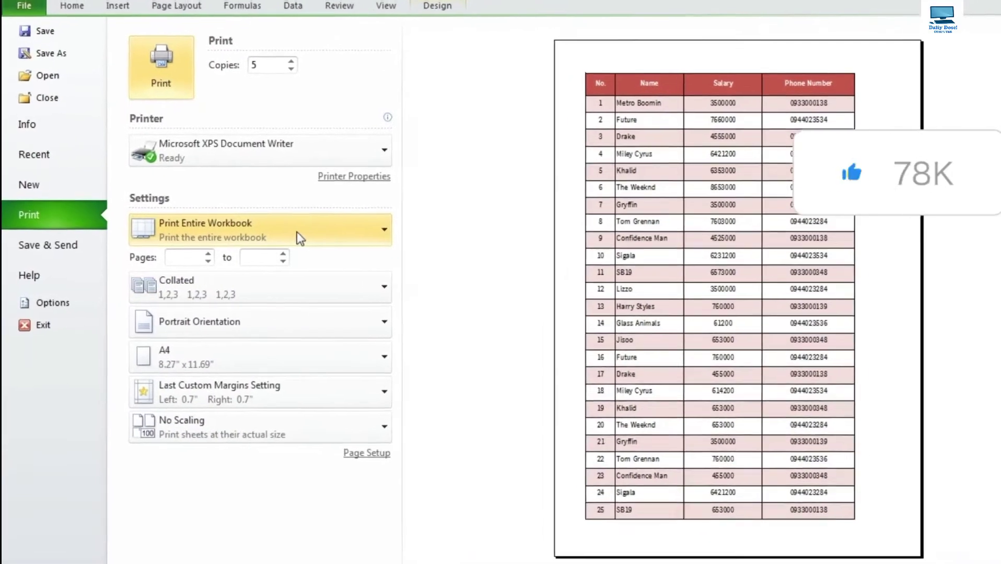
# Switch the print scope to Print Selection to preview only the selected rows.
pyautogui.click(297, 232)
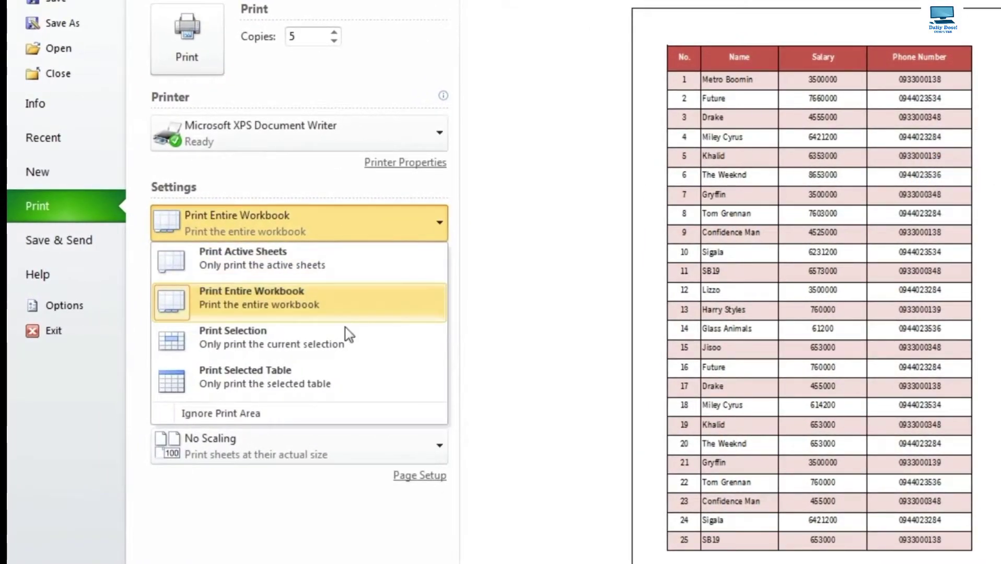
pyautogui.click(308, 345)
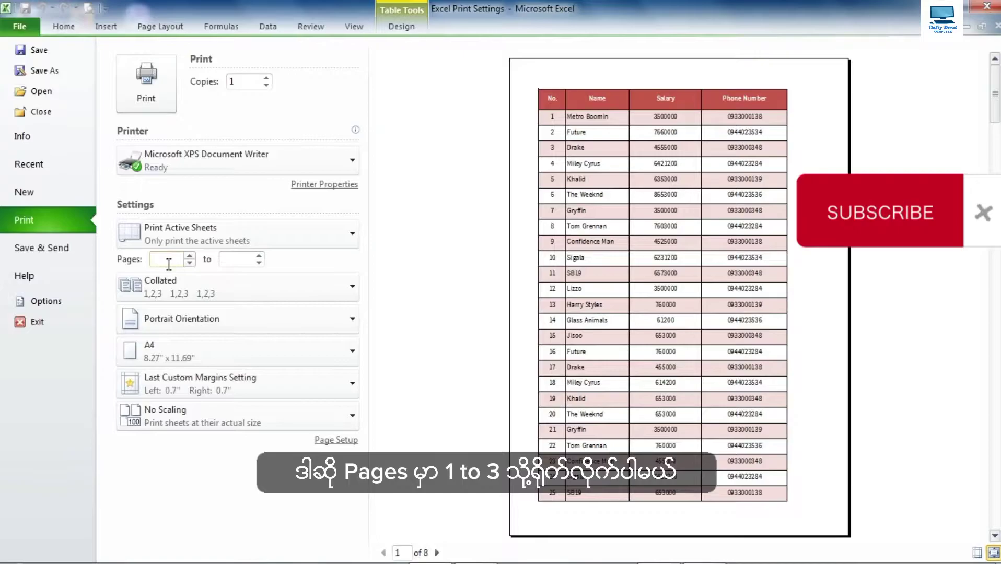
# Fill in the Pages and 'to' boxes to restrict printing to pages 4 through 8.
pyautogui.click(168, 260)
pyautogui.write('1')
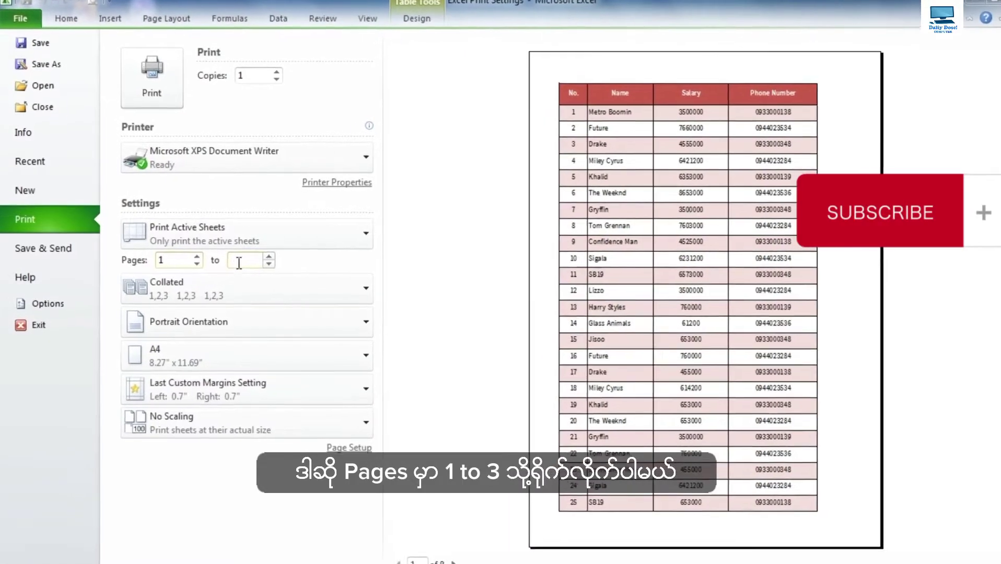
pyautogui.click(239, 263)
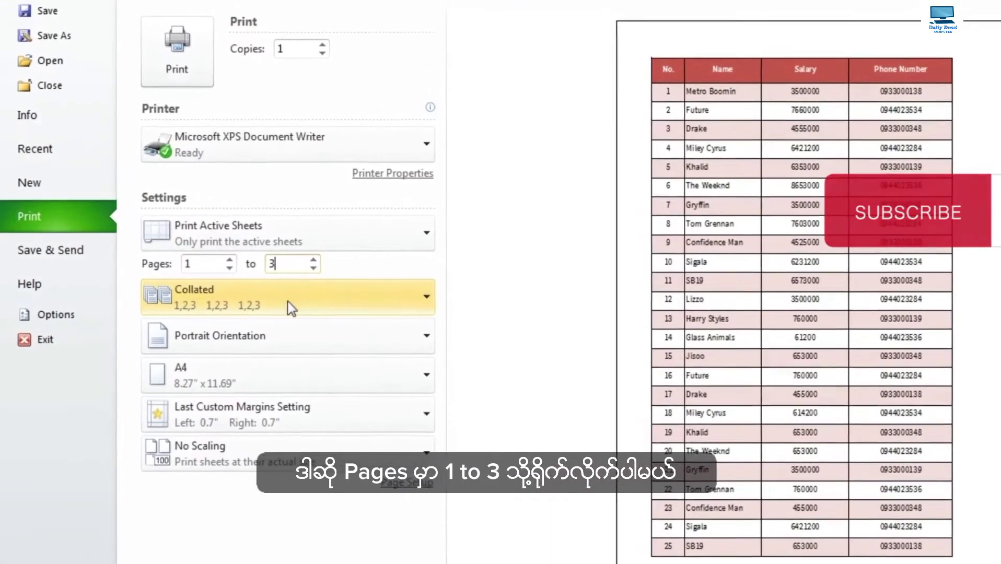
pyautogui.write('3')
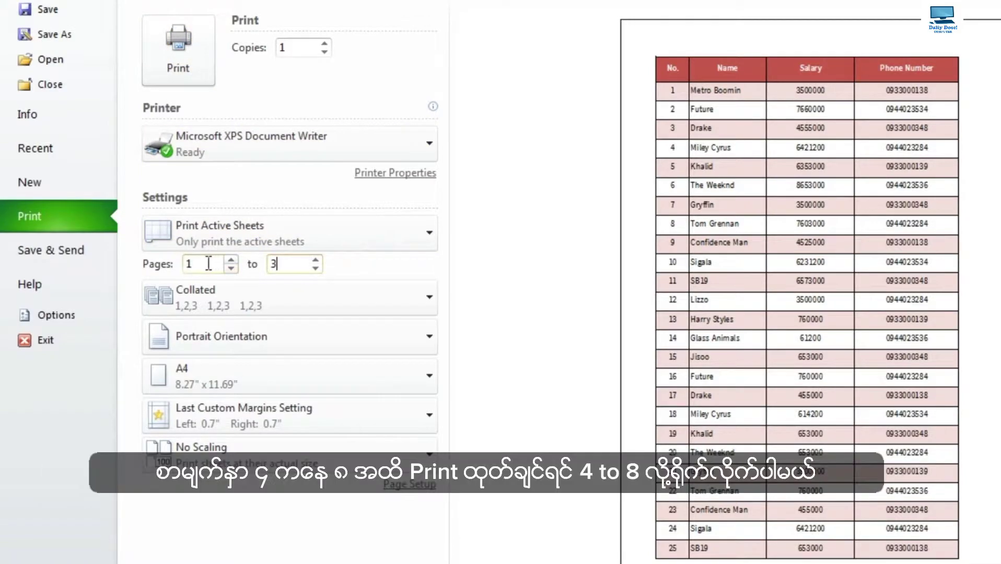
pyautogui.doubleClick(273, 265)
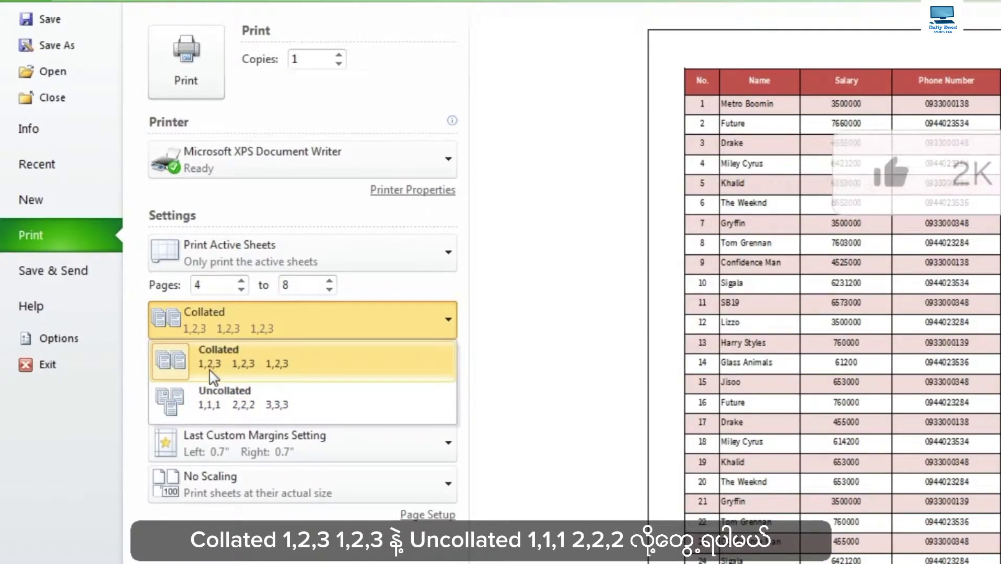
# Set the copies to 3 and change collation from Collated to Uncollated.
pyautogui.click(269, 372)
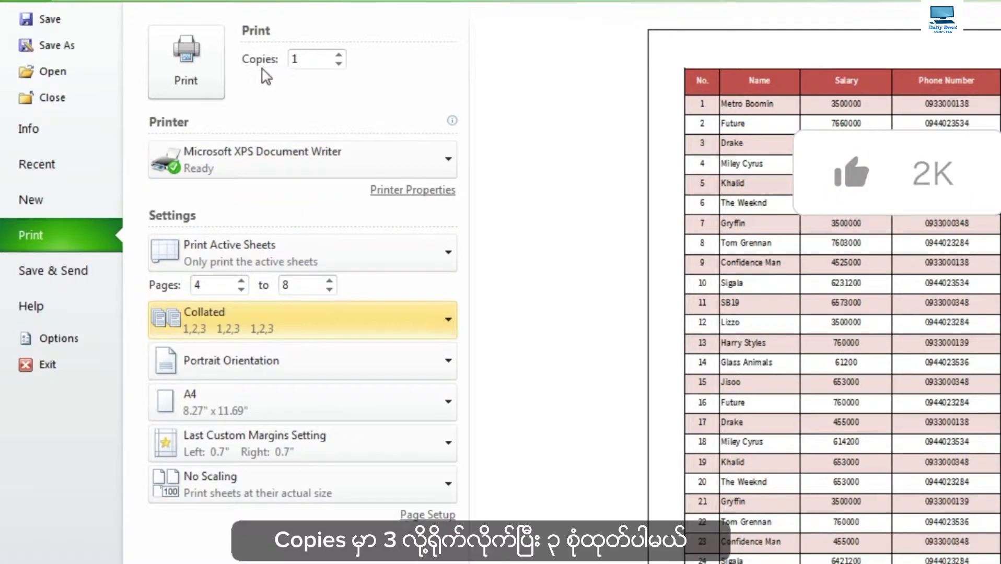
pyautogui.doubleClick(309, 59)
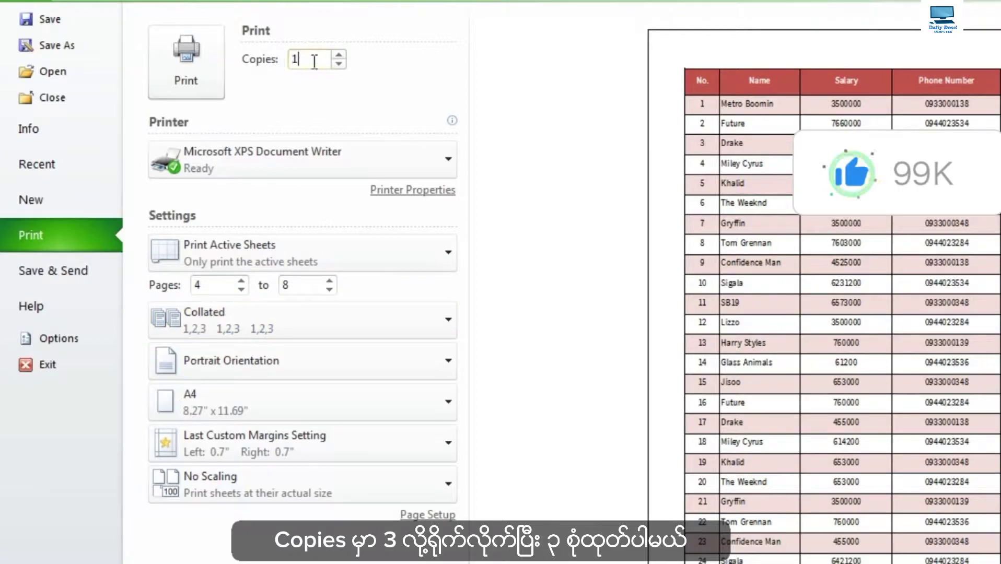
pyautogui.write('3')
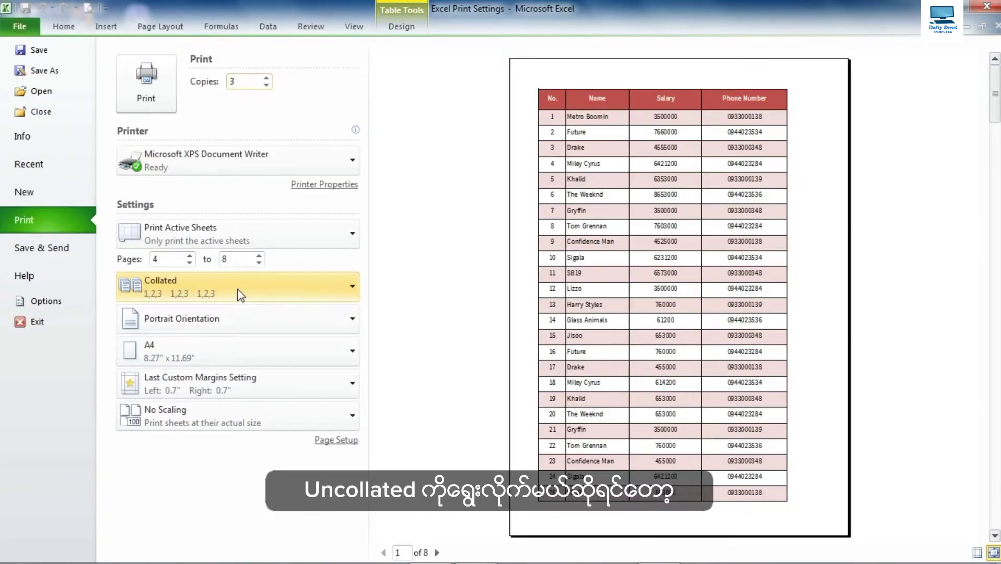
pyautogui.click(239, 292)
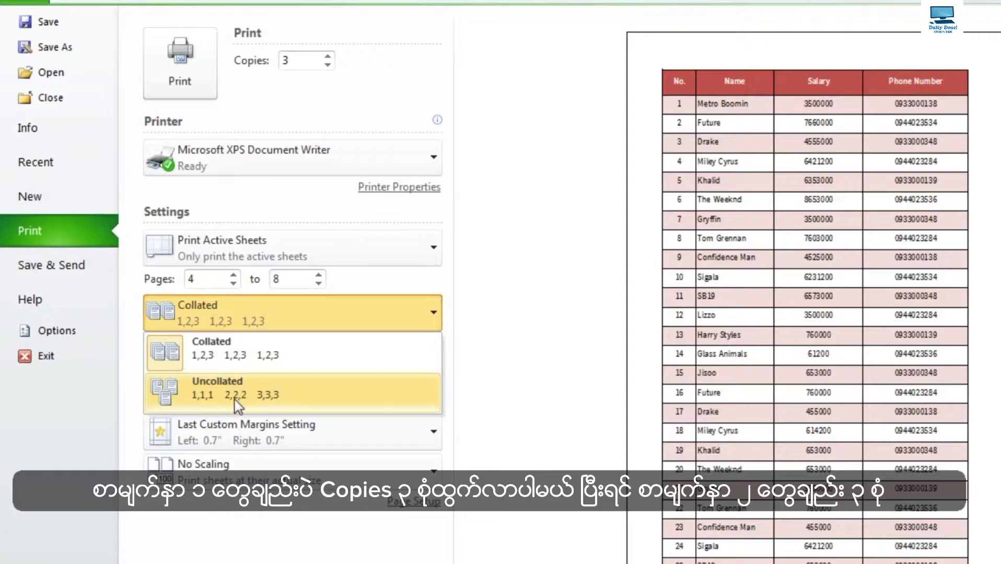
pyautogui.click(280, 394)
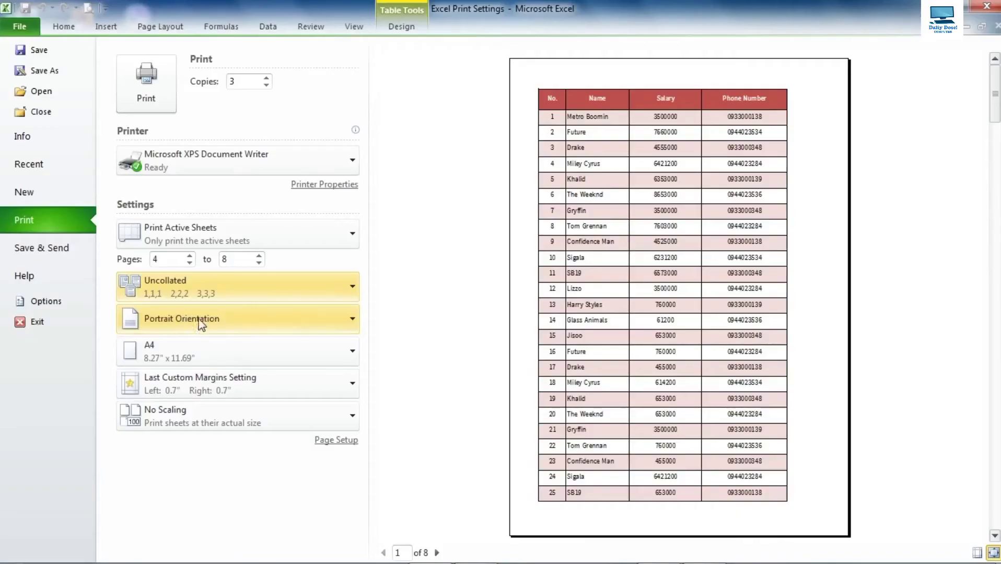
# Preview the table in Landscape orientation, then switch back to Portrait.
pyautogui.click(201, 319)
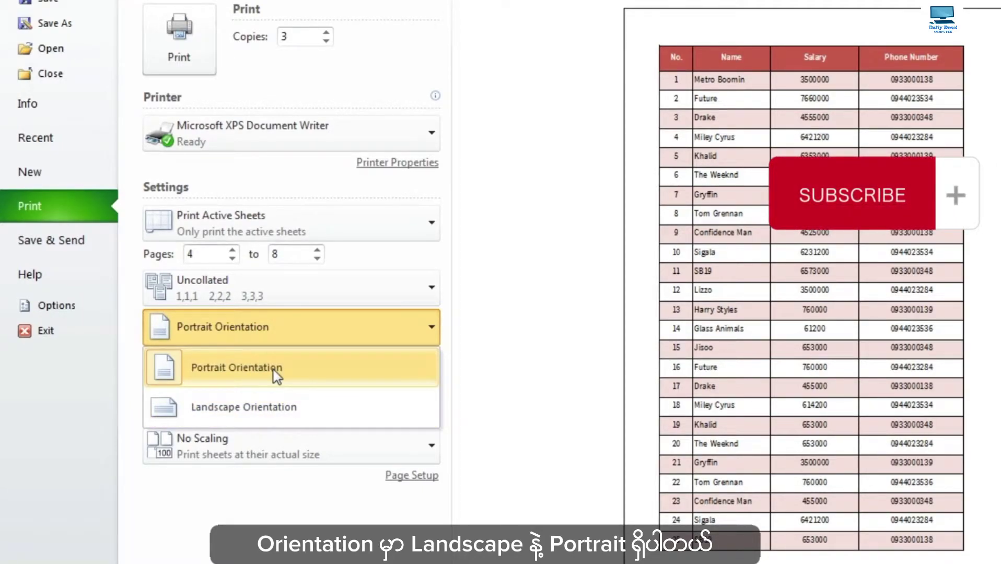
pyautogui.click(281, 410)
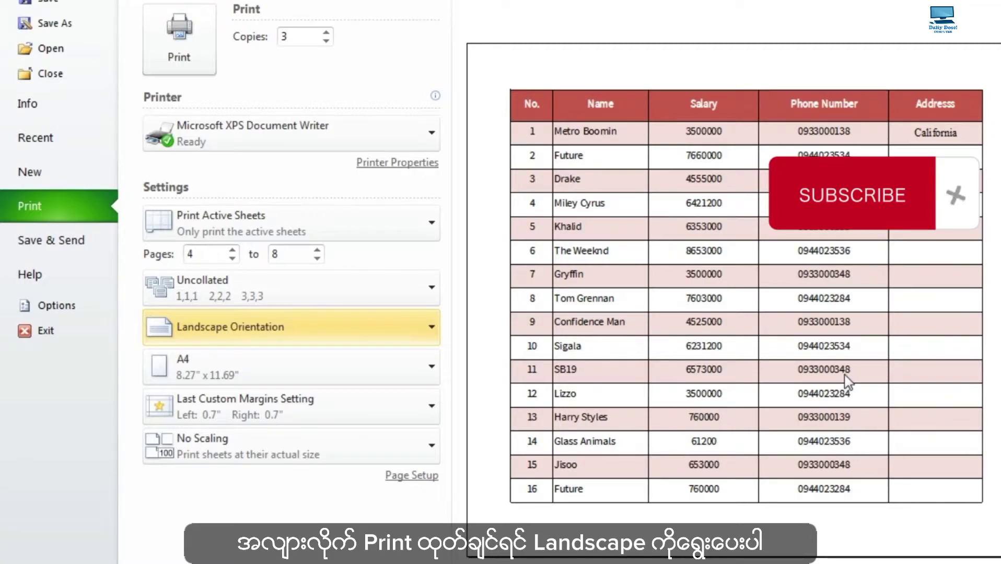
pyautogui.click(421, 334)
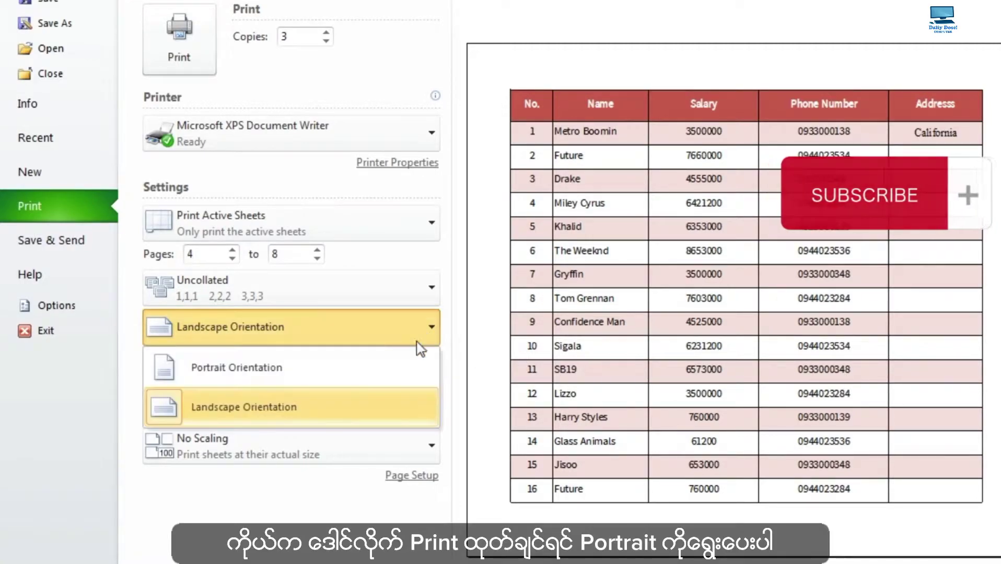
pyautogui.click(279, 369)
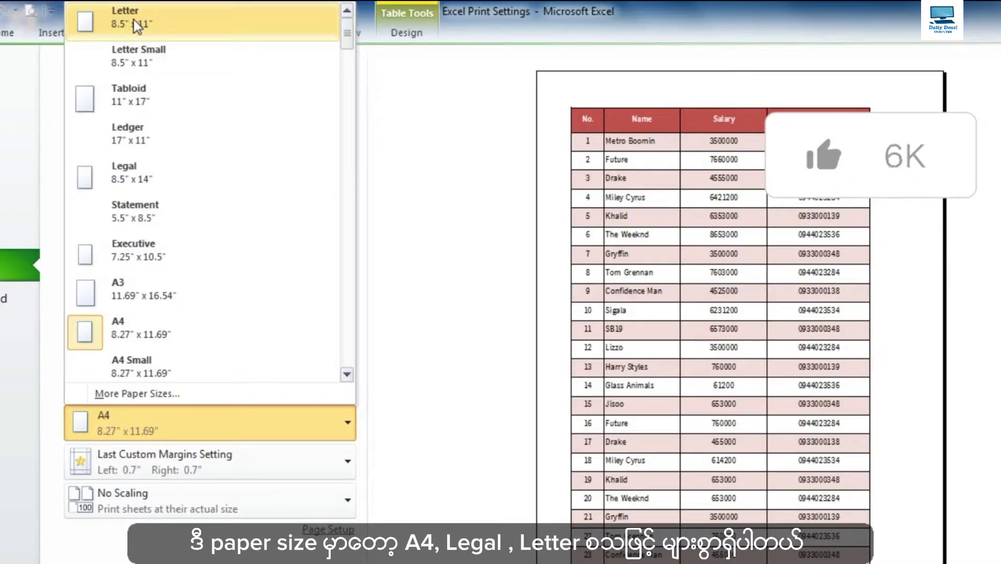
# Preview the sheet on Letter, then Legal paper, and finally return to A4.
pyautogui.click(156, 27)
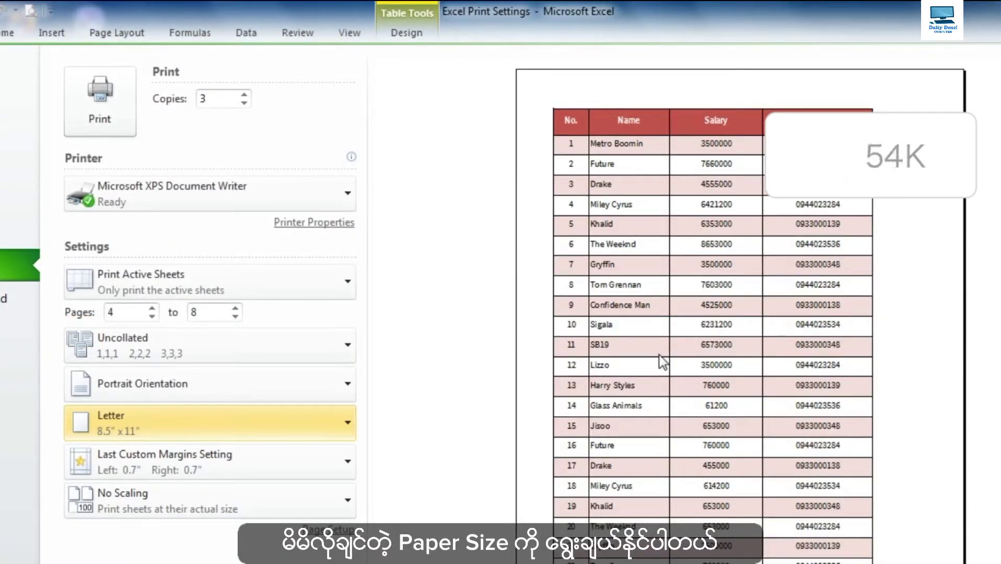
pyautogui.click(335, 422)
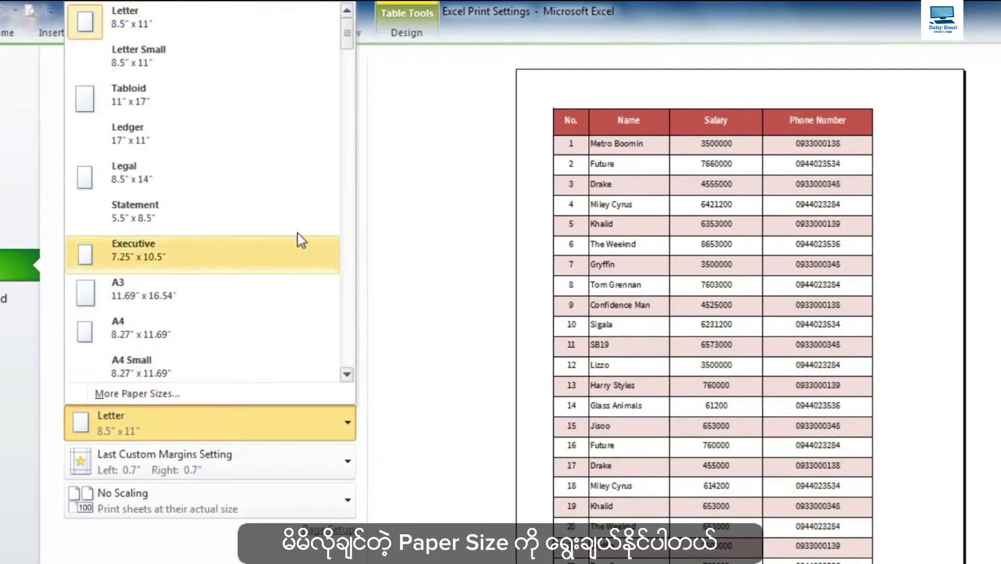
pyautogui.click(233, 183)
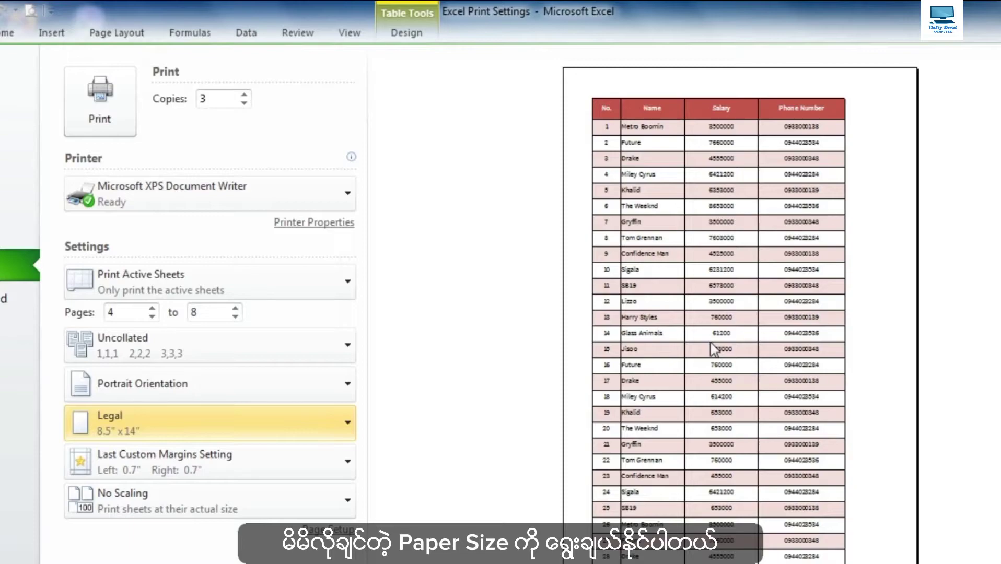
pyautogui.click(323, 421)
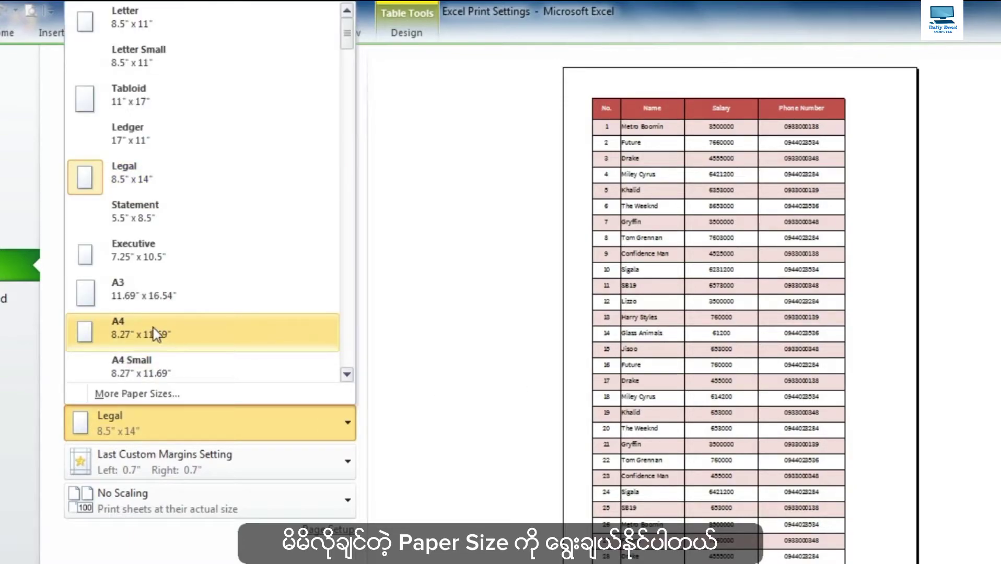
pyautogui.click(169, 337)
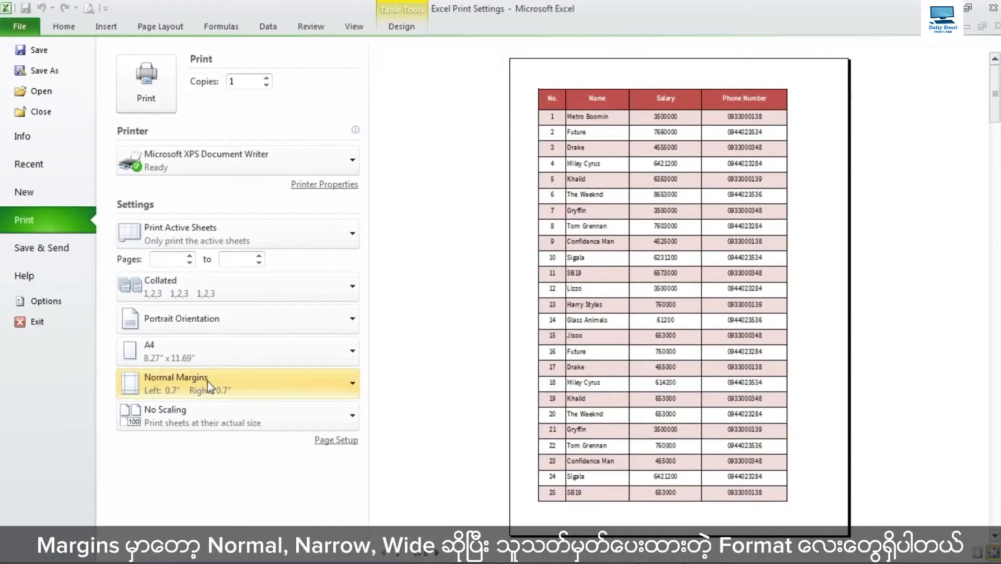
# Open Custom Margins in Page Setup and set the left and right margins to .5.
pyautogui.click(229, 387)
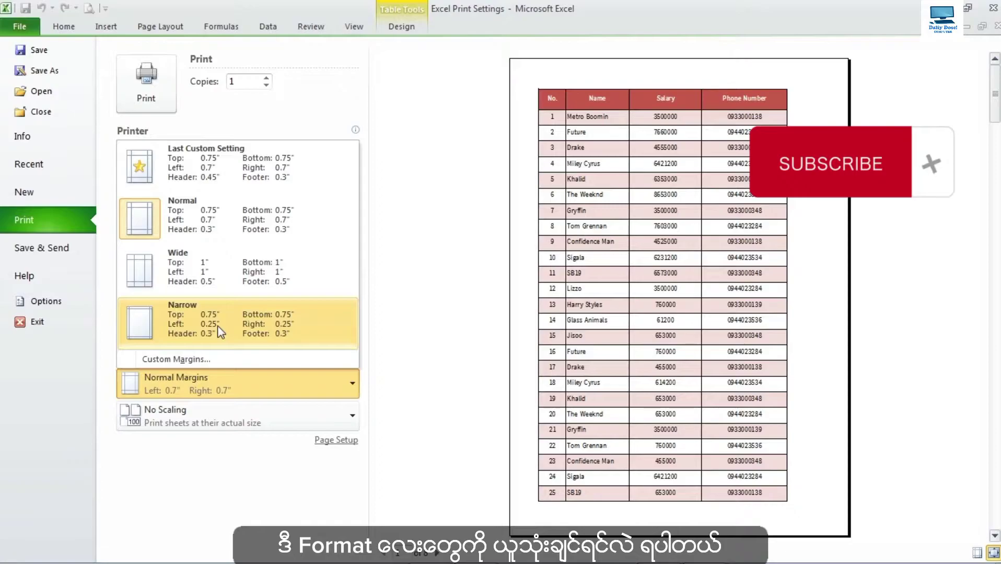
pyautogui.click(222, 361)
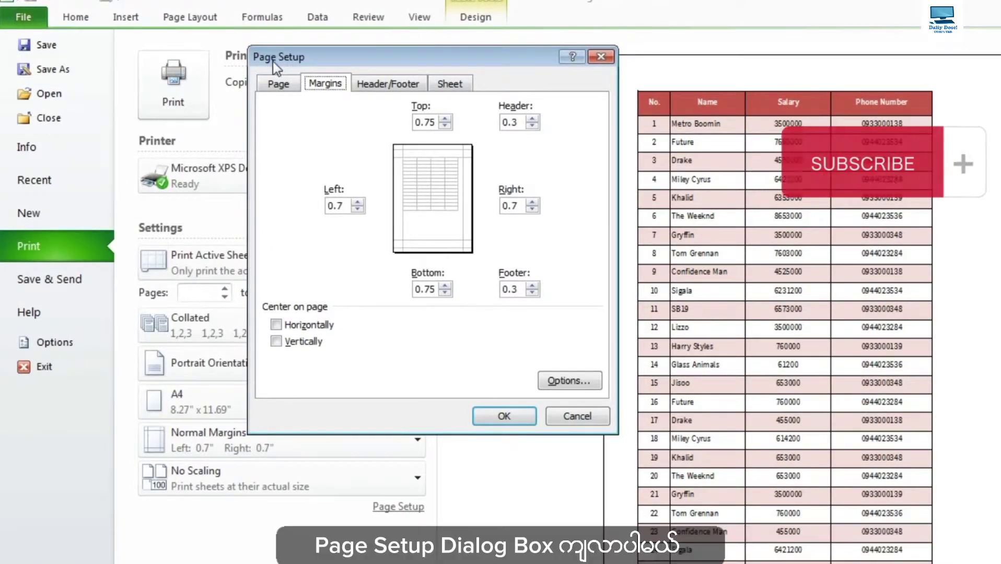
pyautogui.moveTo(318, 51); pyautogui.dragTo(312, 57)
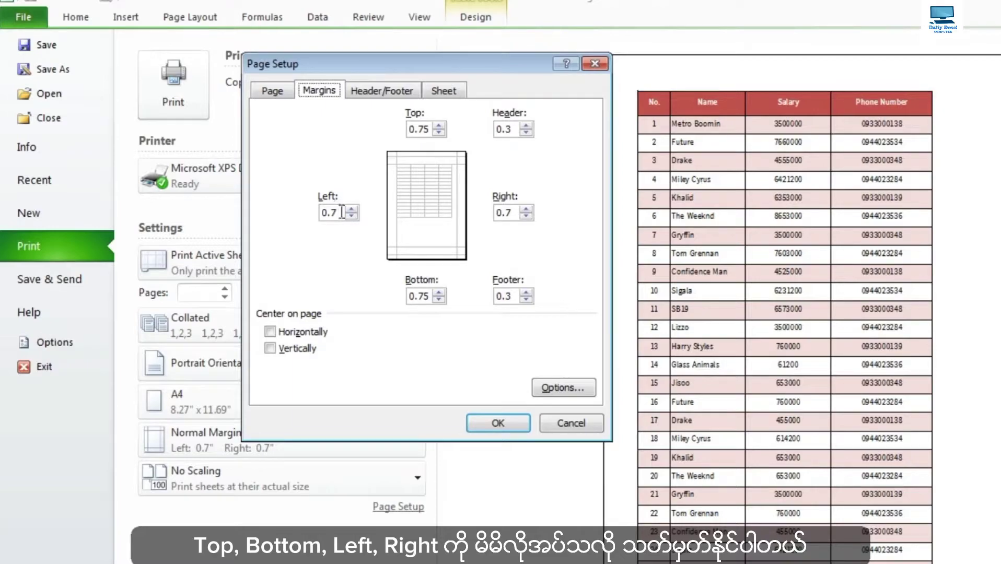
pyautogui.moveTo(342, 212); pyautogui.dragTo(316, 212)
pyautogui.write('.5')
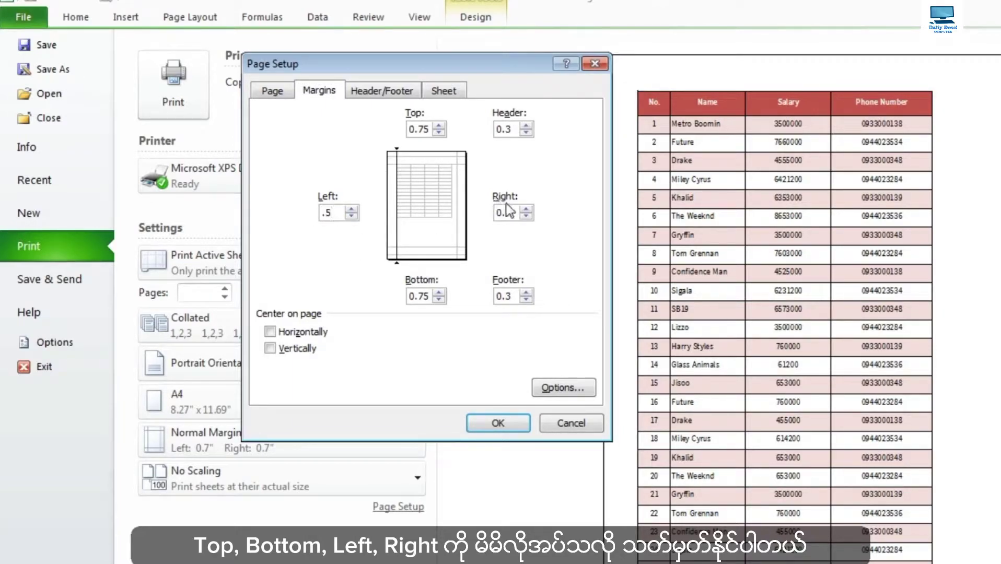
pyautogui.moveTo(517, 212); pyautogui.dragTo(490, 224)
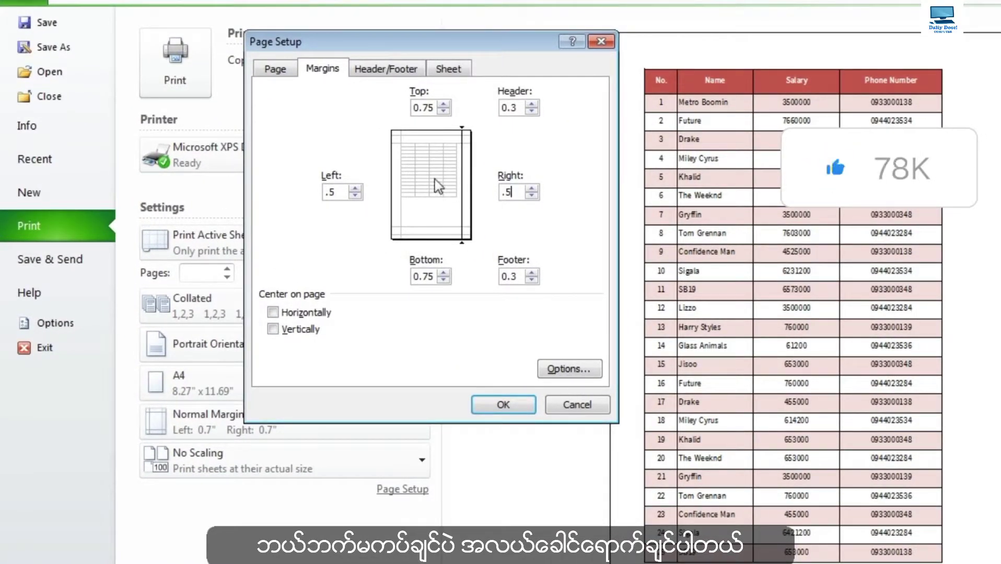
# Tick Center on page both Horizontally and Vertically on the Margins tab.
pyautogui.click(288, 314)
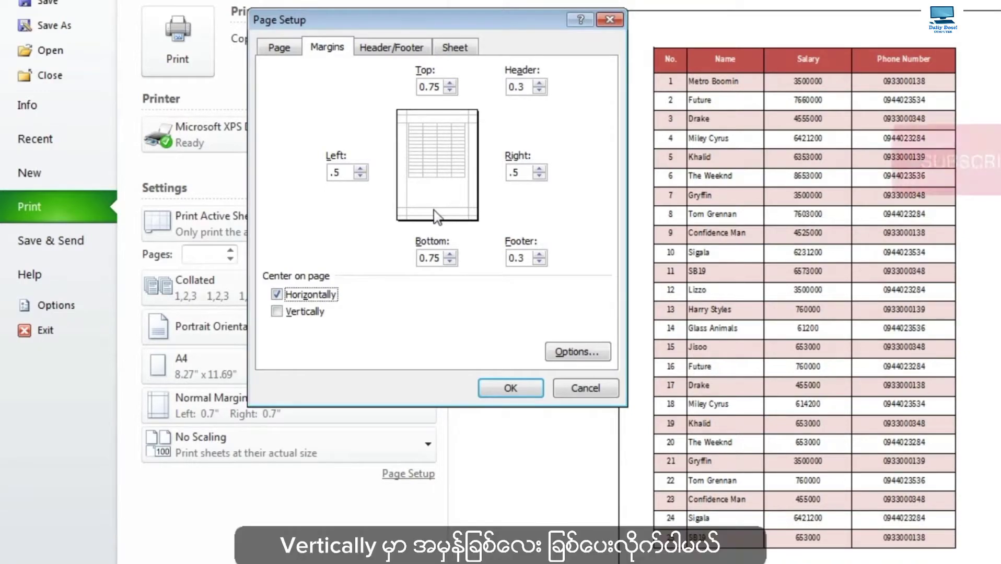
pyautogui.click(291, 322)
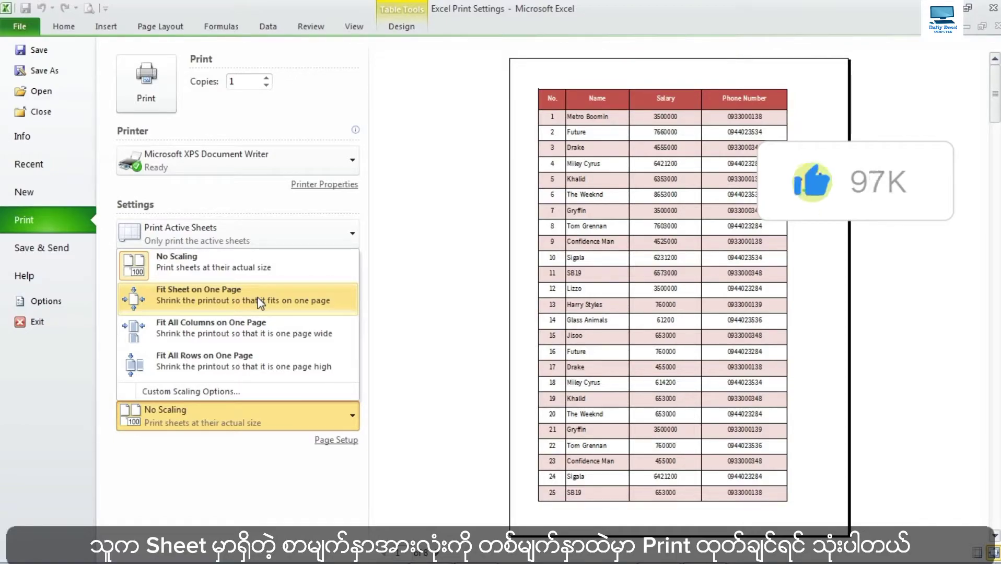
# Set the print scaling to Fit Sheet on One Page.
pyautogui.click(274, 301)
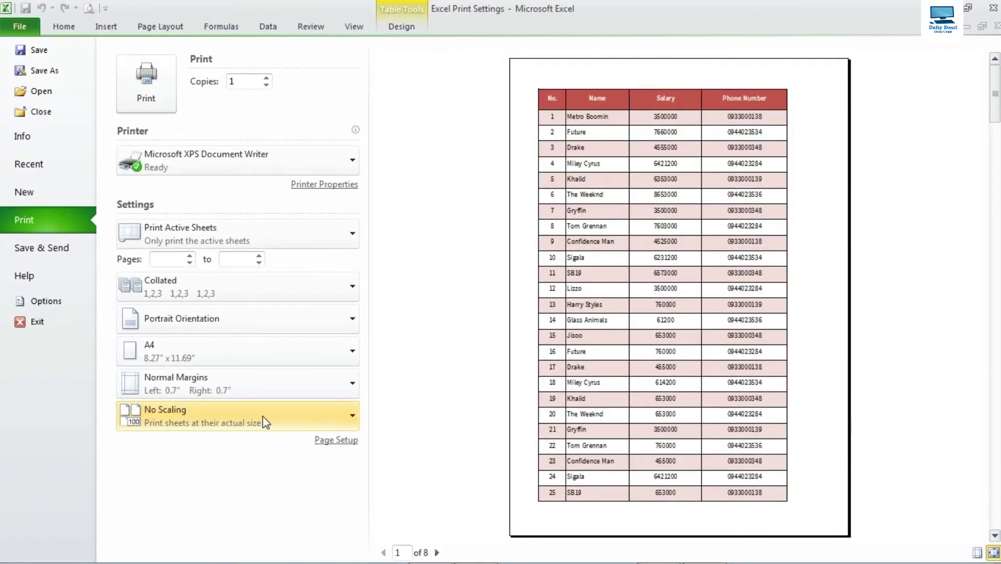
# Select the Addresss header, reopen print preview, and apply Fit All Columns on One Page.
pyautogui.click(266, 418)
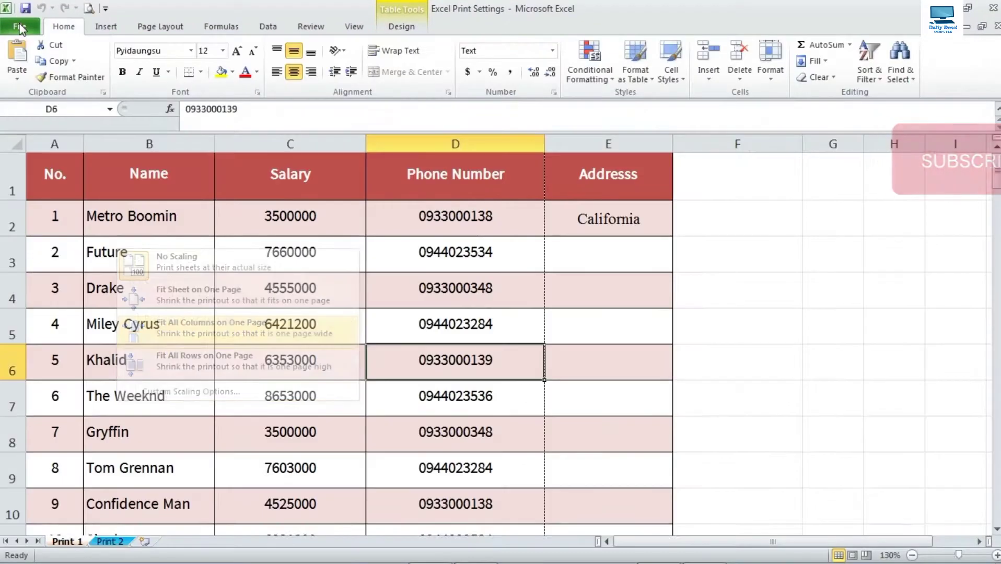
pyautogui.click(468, 189)
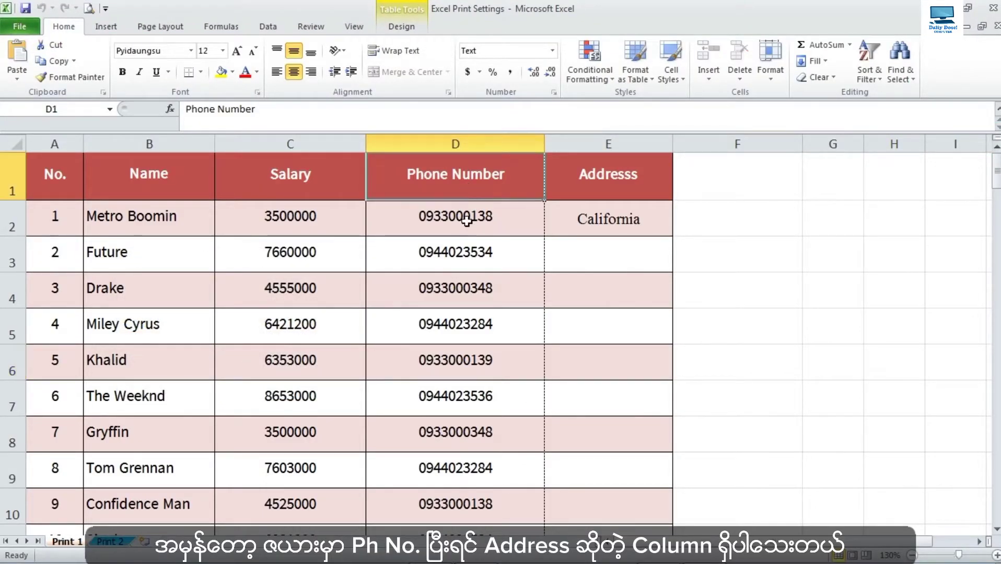
pyautogui.click(587, 187)
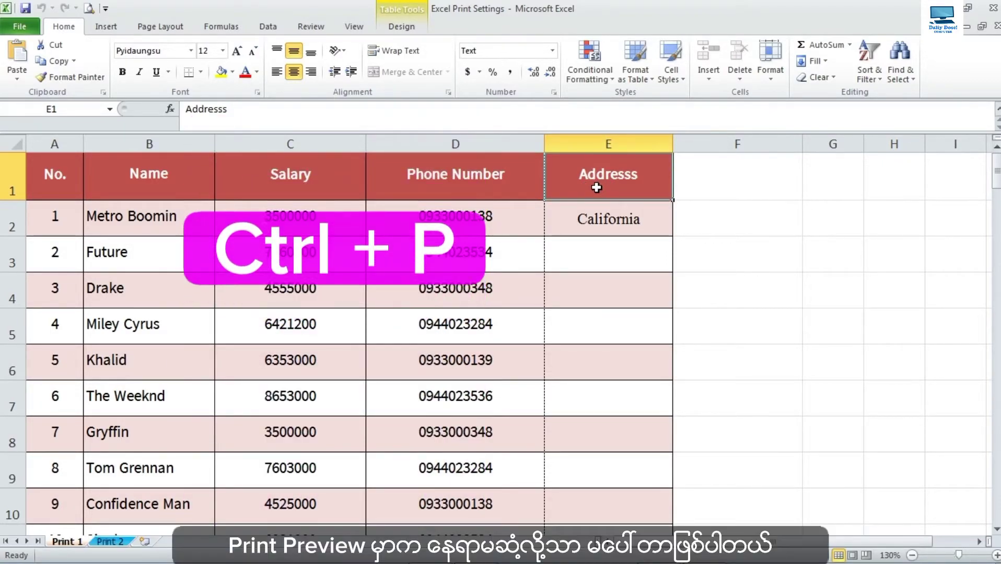
pyautogui.hotkey('ctrl', 'p')
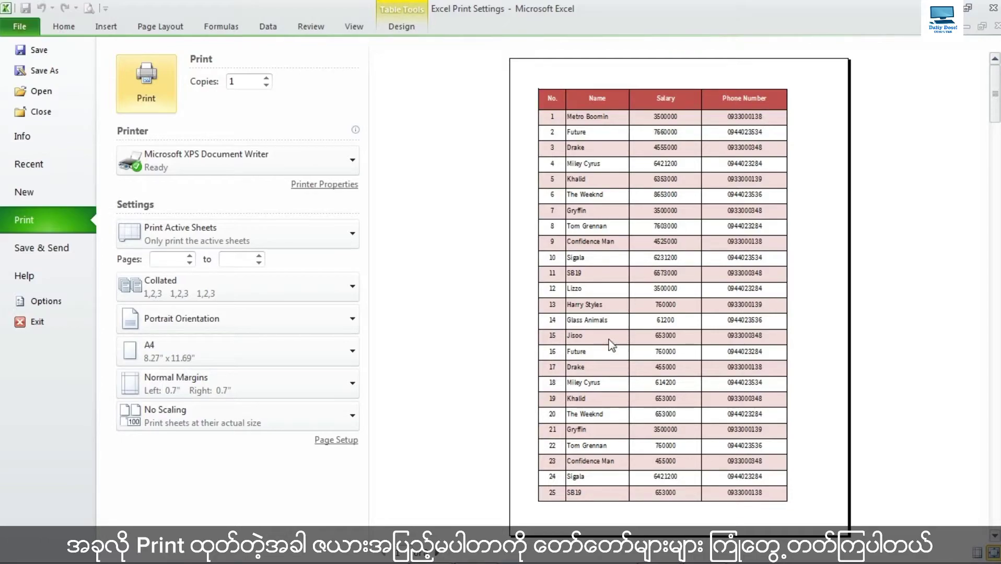
pyautogui.click(259, 424)
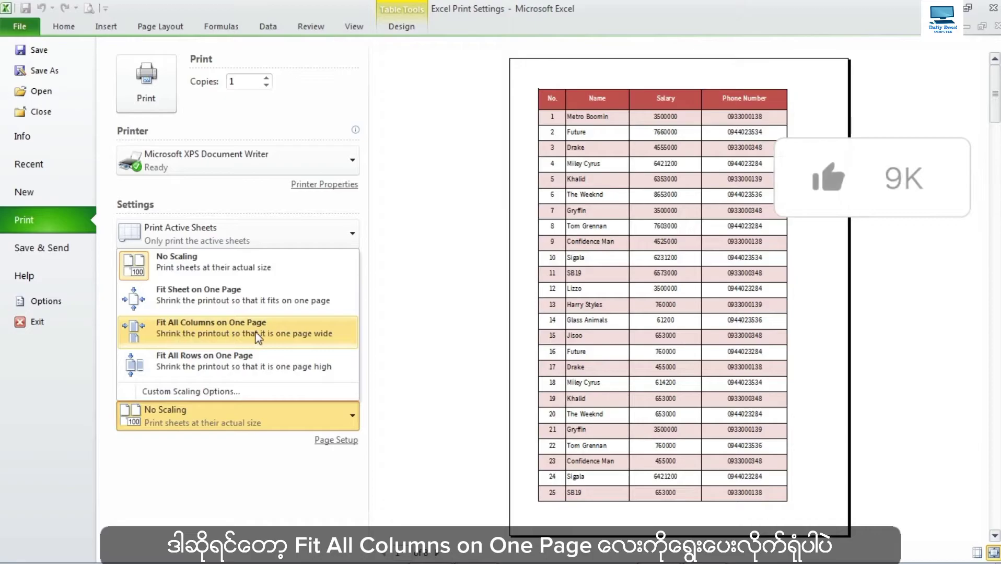
pyautogui.click(279, 332)
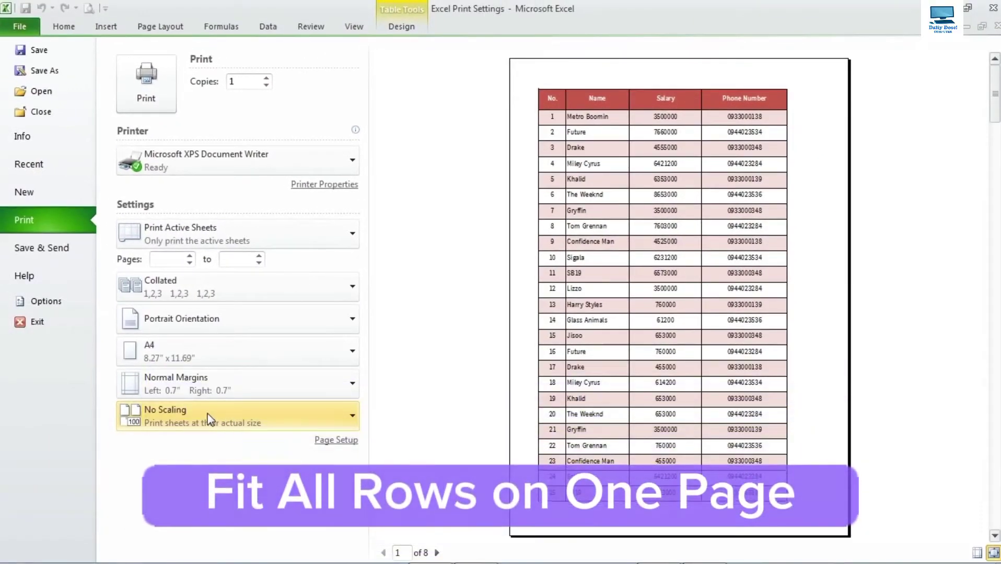
# Preview with Fit All Rows on One Page scaling, then revert to No Scaling.
pyautogui.click(231, 414)
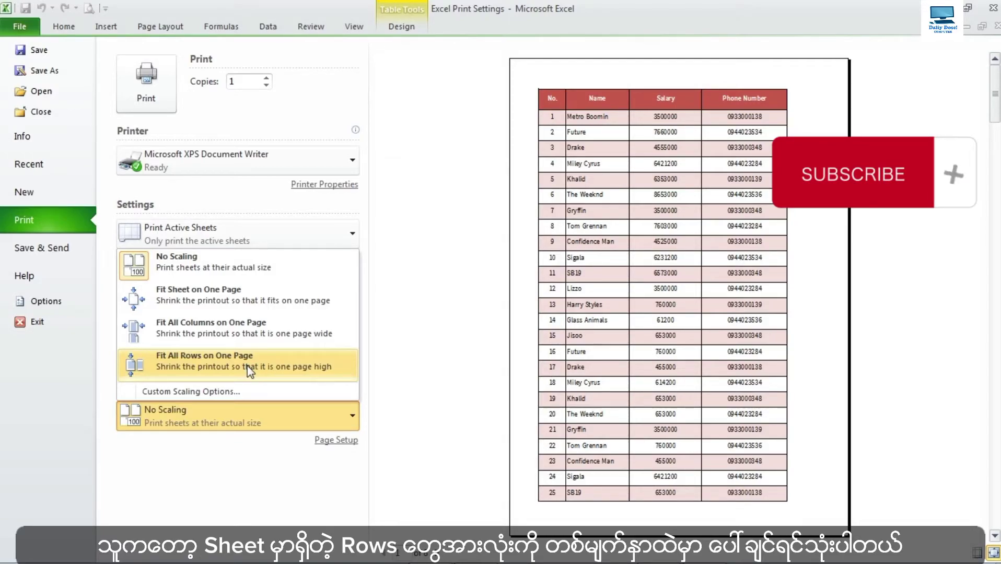
pyautogui.click(246, 365)
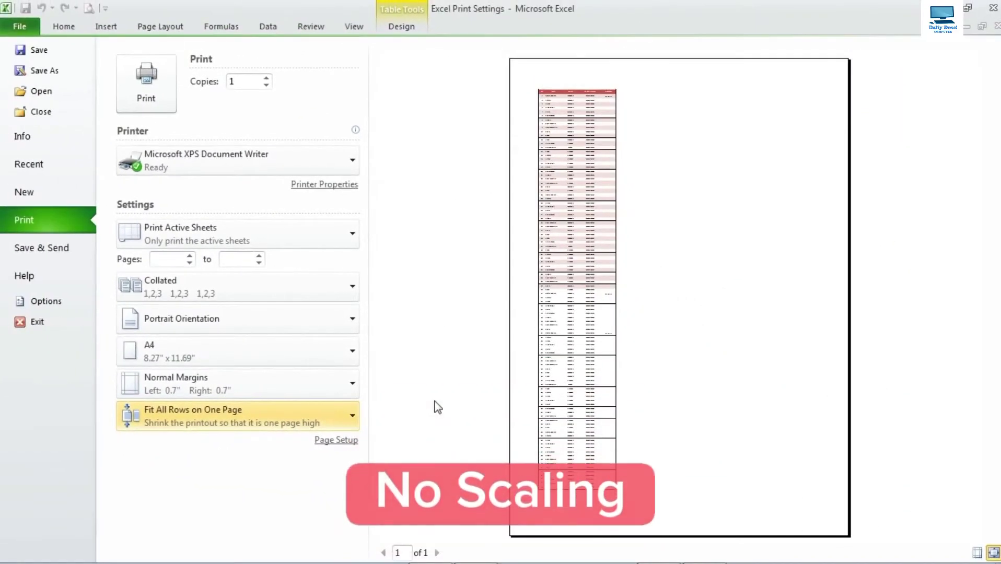
pyautogui.click(314, 418)
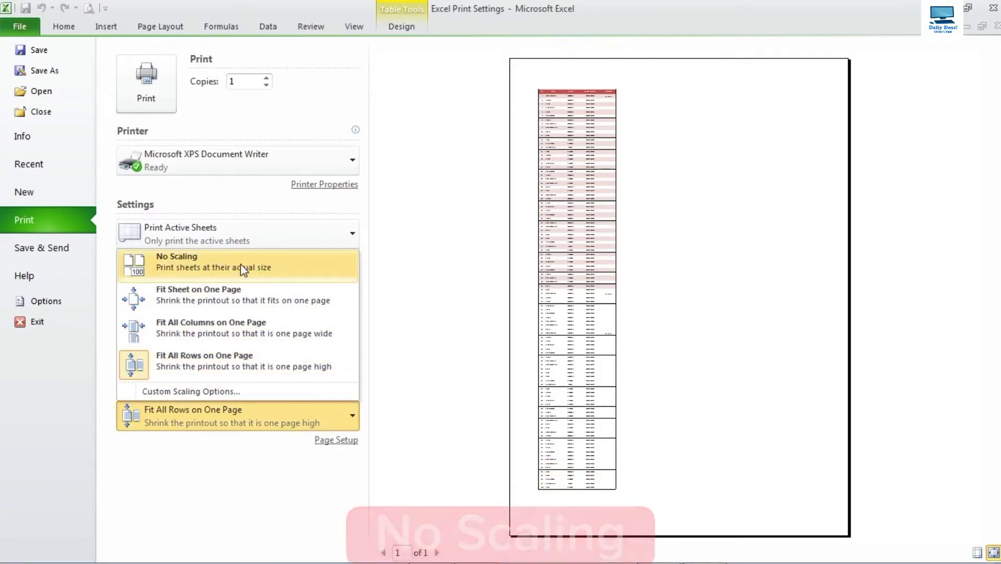
pyautogui.click(200, 264)
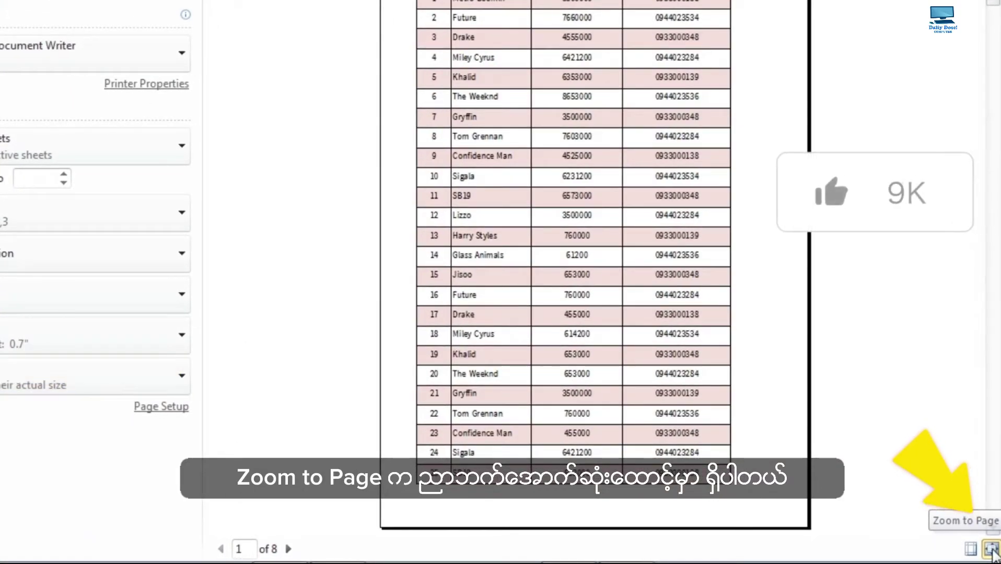
pyautogui.click(992, 549)
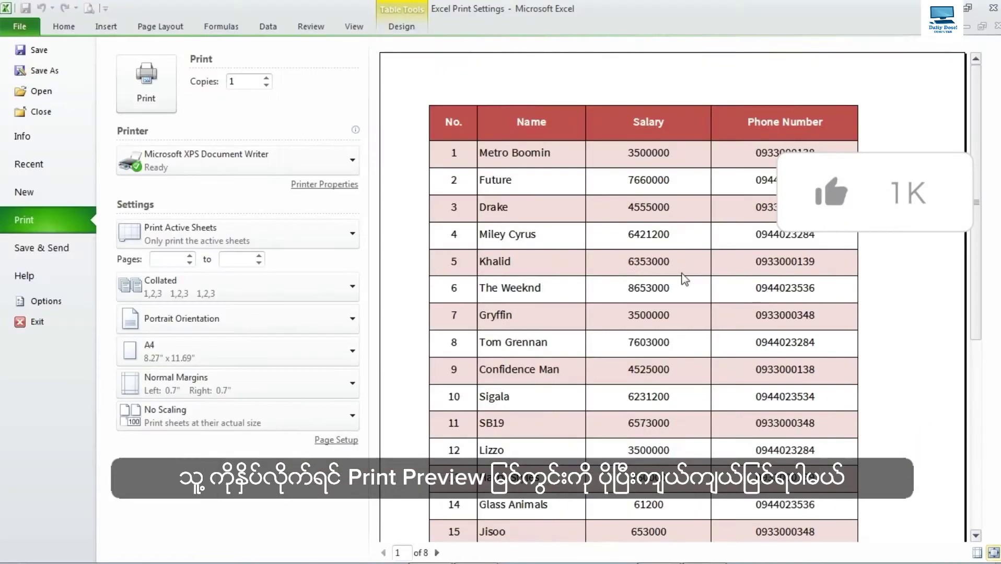
pyautogui.scroll(-3, 671, 278)
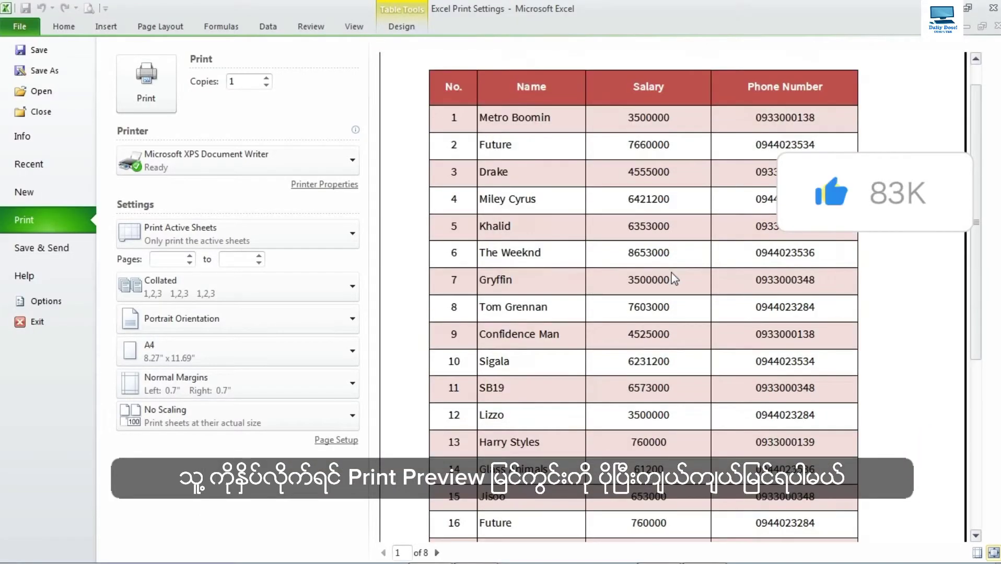
pyautogui.scroll(3, 674, 278)
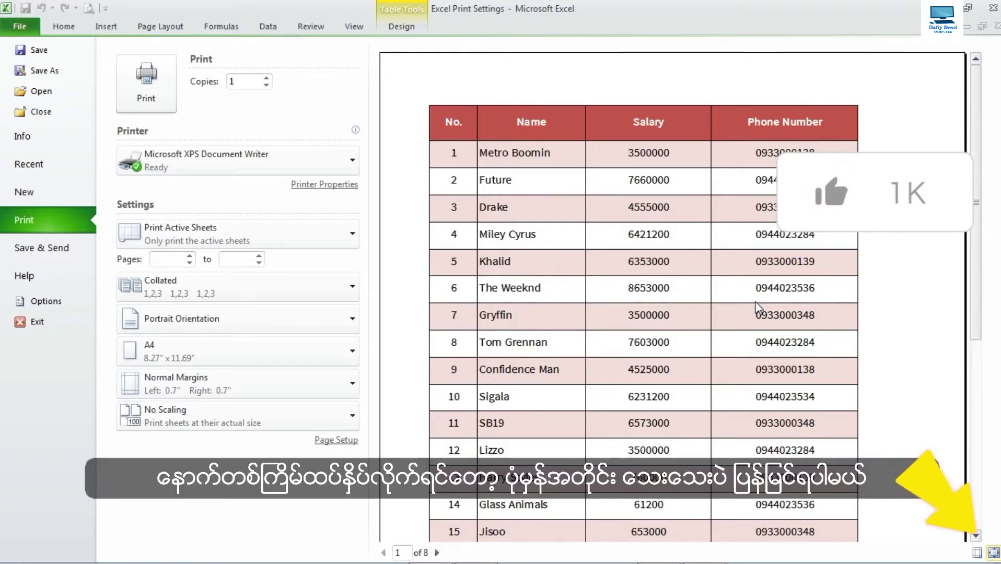
pyautogui.click(992, 553)
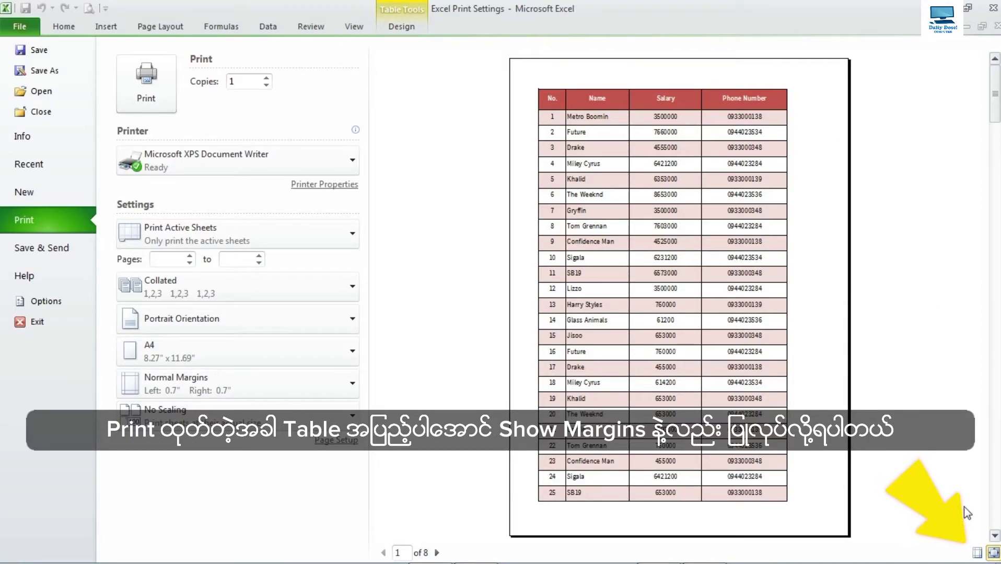
# Show margin markers, narrow the Name and Salary columns, then hide the markers again.
pyautogui.click(976, 553)
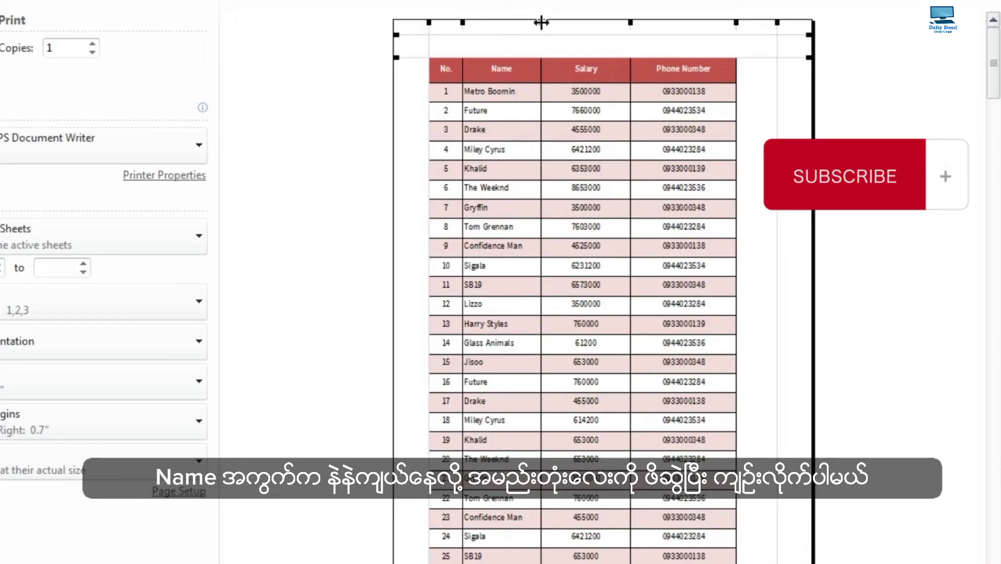
pyautogui.moveTo(541, 22); pyautogui.dragTo(528, 22)
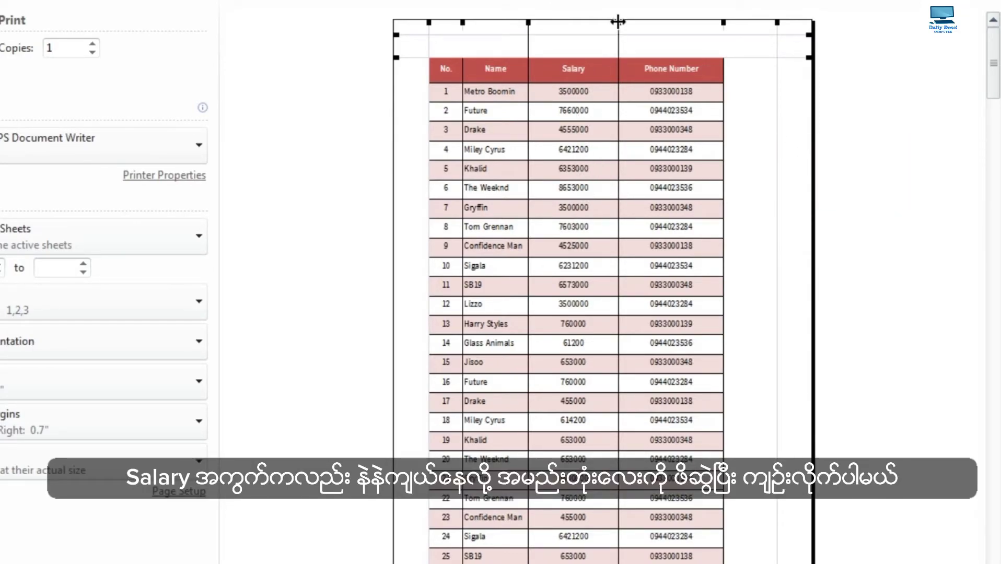
pyautogui.moveTo(618, 22); pyautogui.dragTo(590, 23)
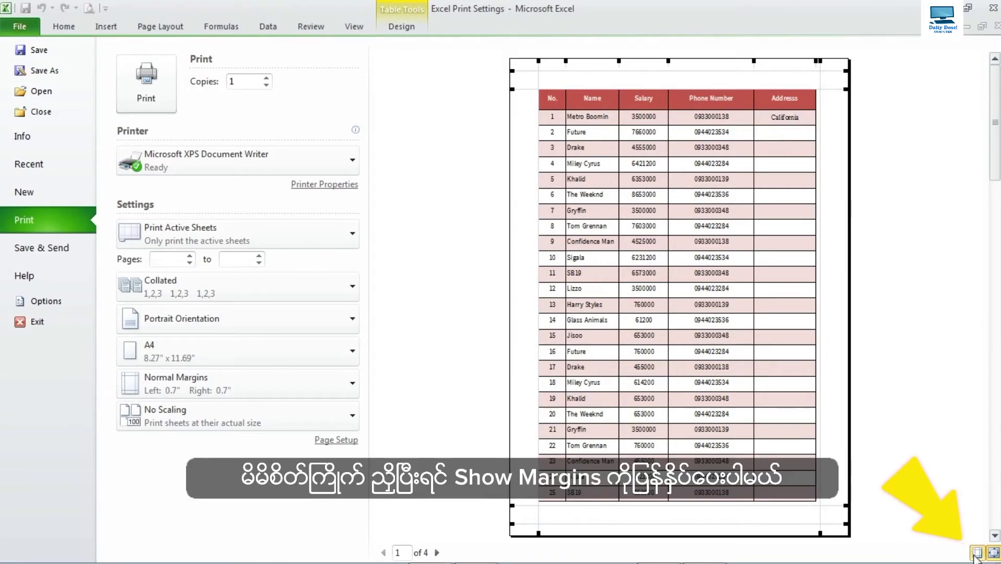
pyautogui.click(976, 554)
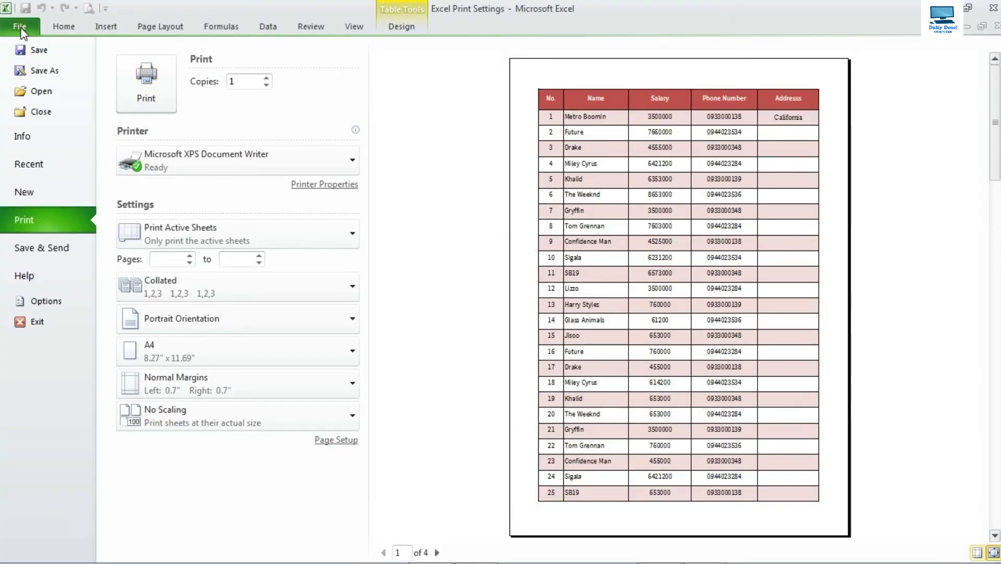
# Return to the worksheet and select row 12.
pyautogui.click(20, 28)
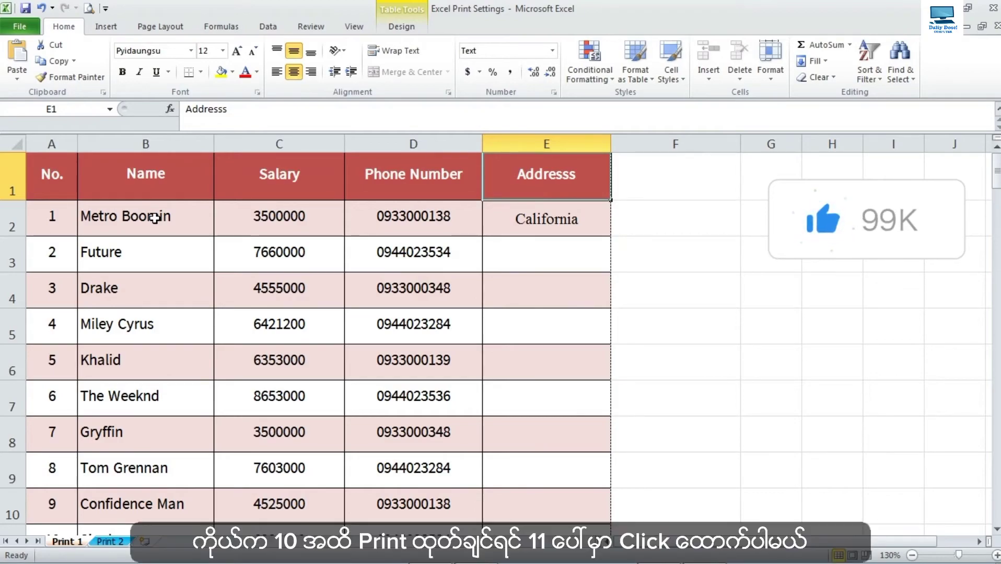
pyautogui.scroll(-3, 154, 218)
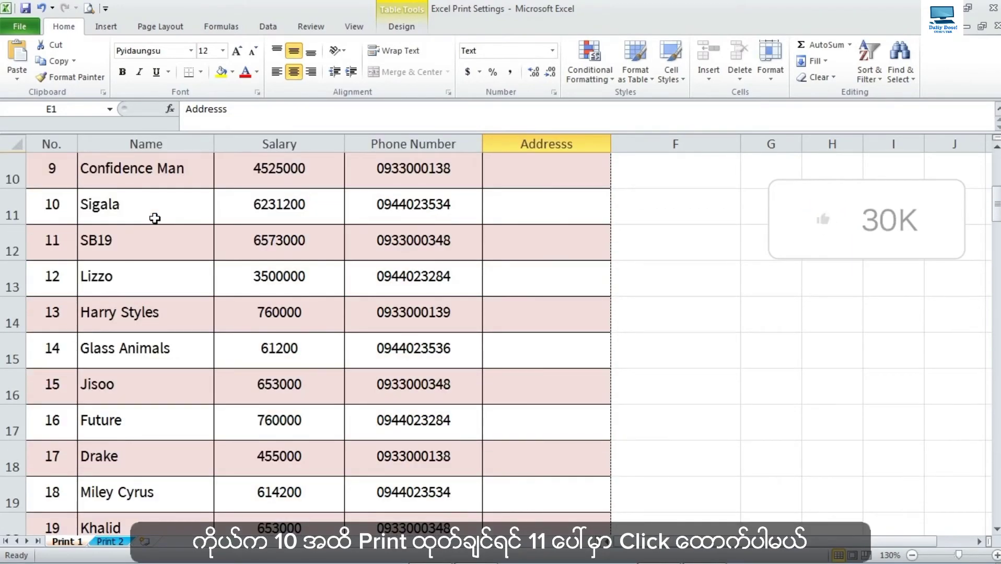
pyautogui.click(11, 241)
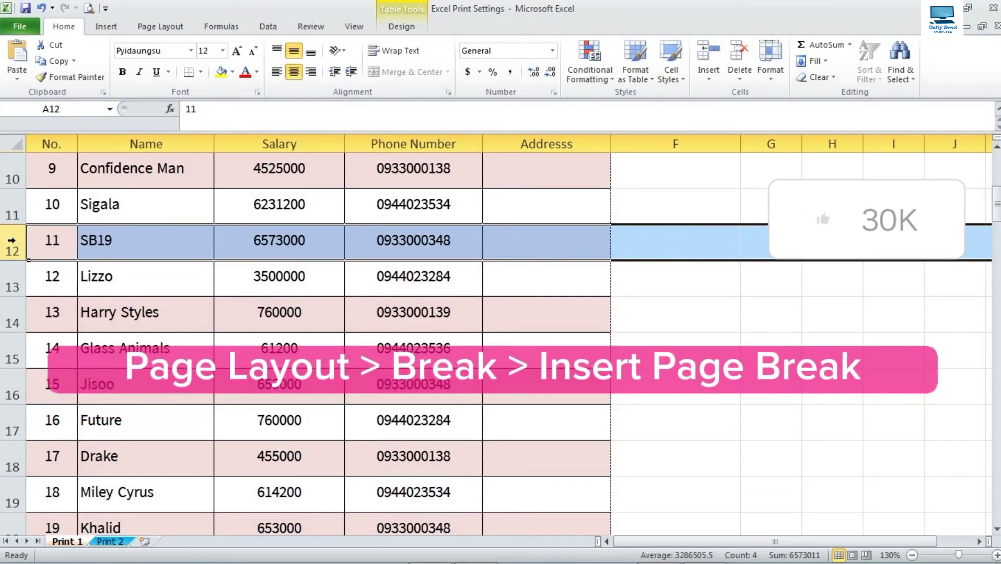
# Insert a page break above row 12 and preview the printout.
pyautogui.click(160, 27)
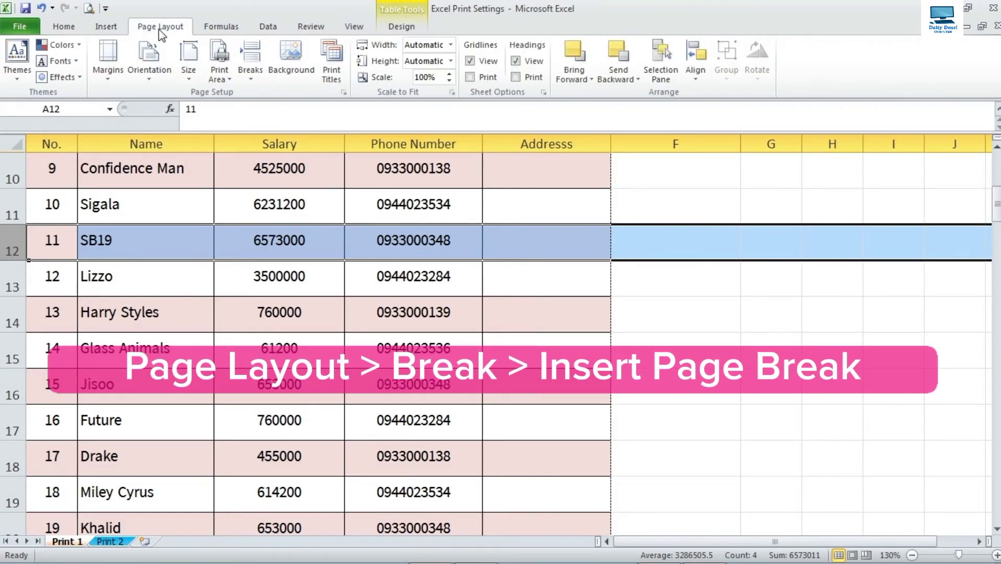
pyautogui.click(251, 79)
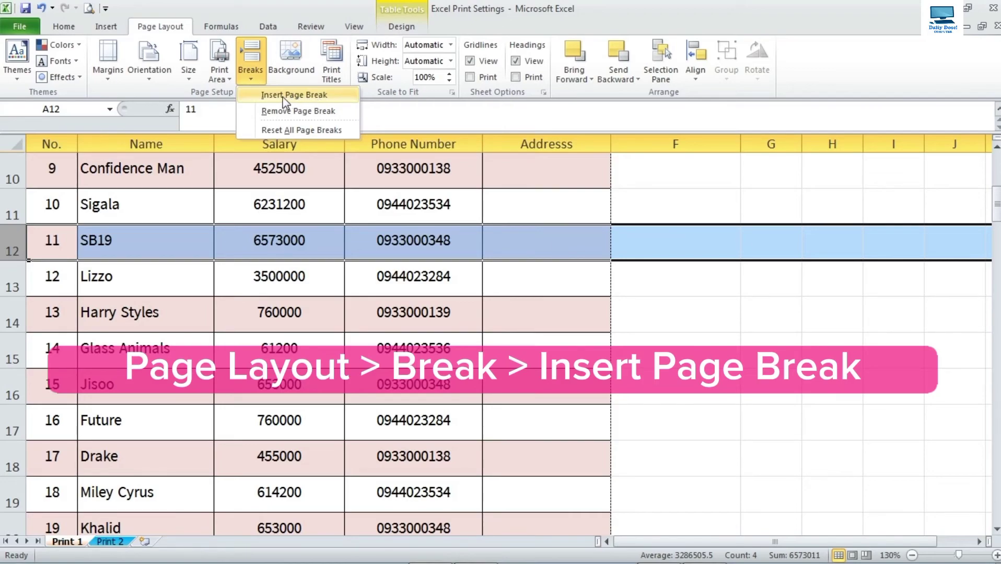
pyautogui.click(323, 97)
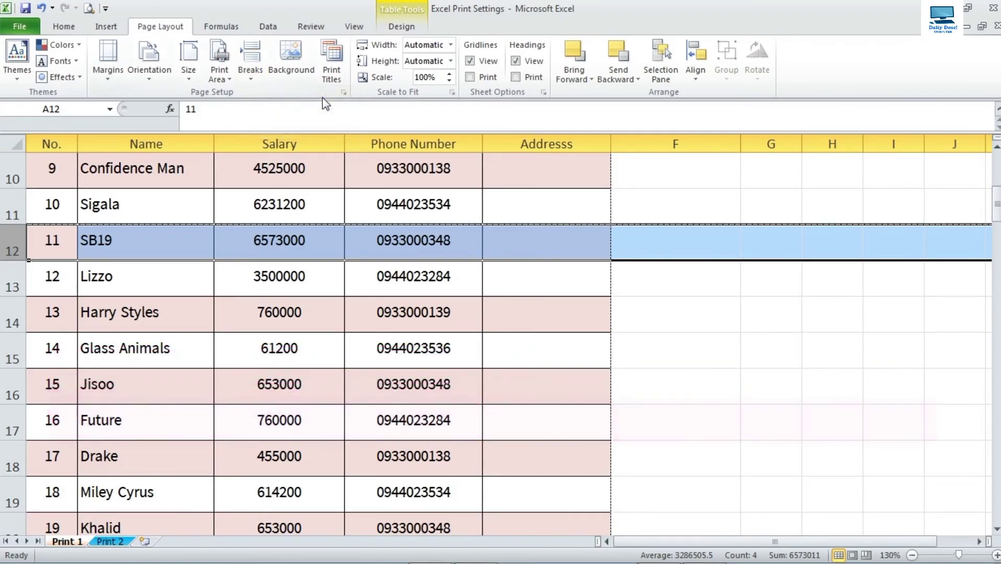
pyautogui.click(291, 254)
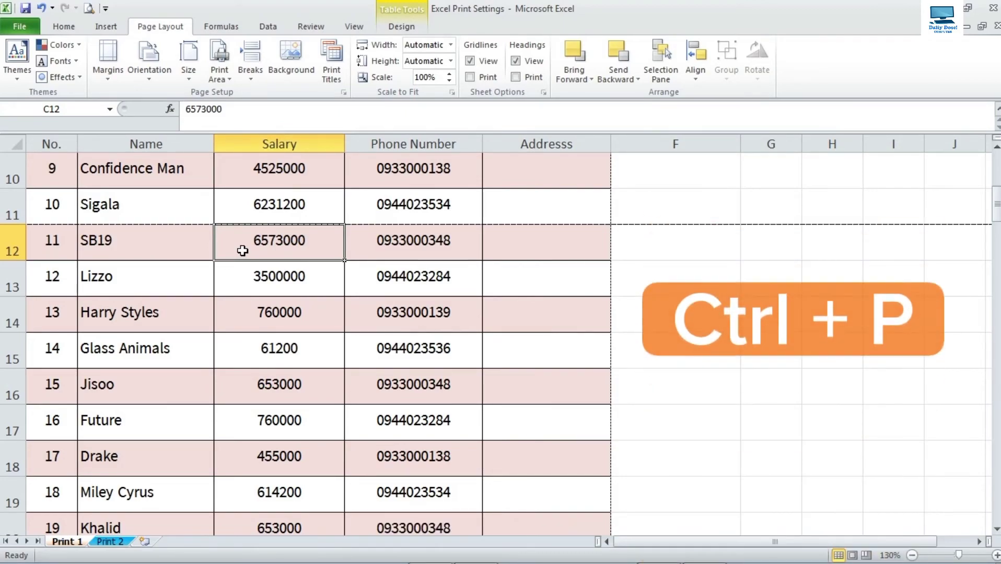
pyautogui.hotkey('ctrl', 'p')
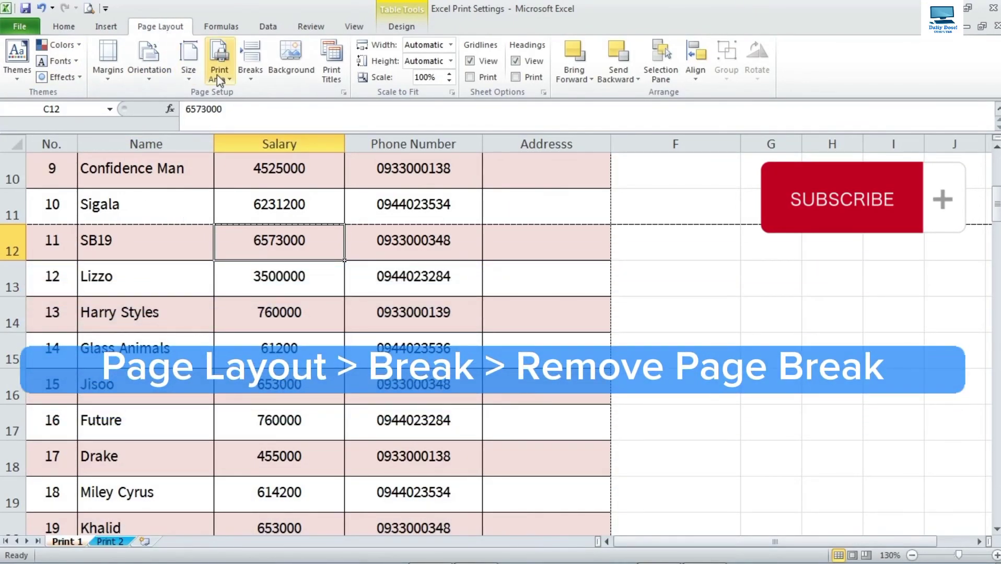
# Remove the row 12 page break, reset all page breaks, and preview the printout.
pyautogui.click(250, 79)
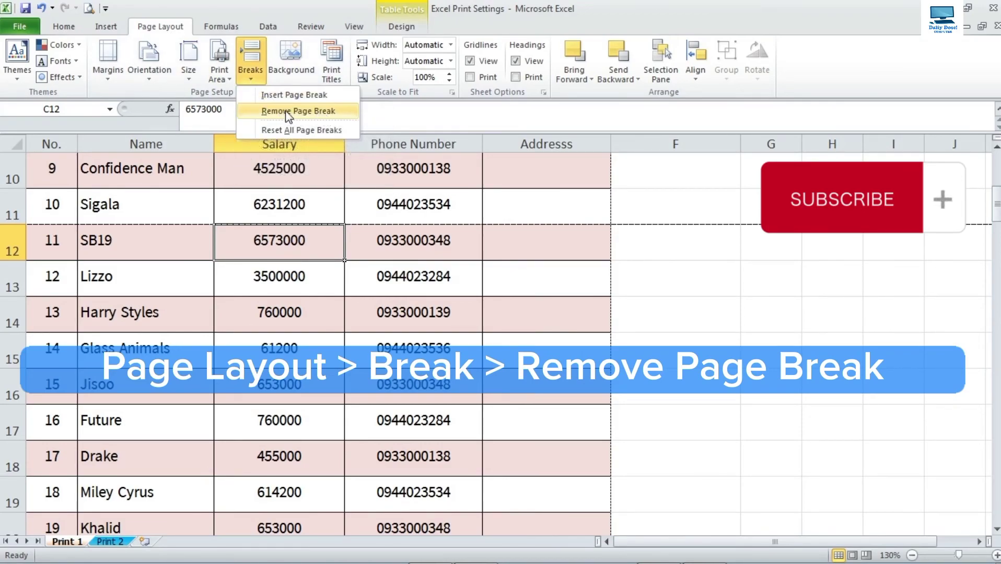
pyautogui.click(317, 111)
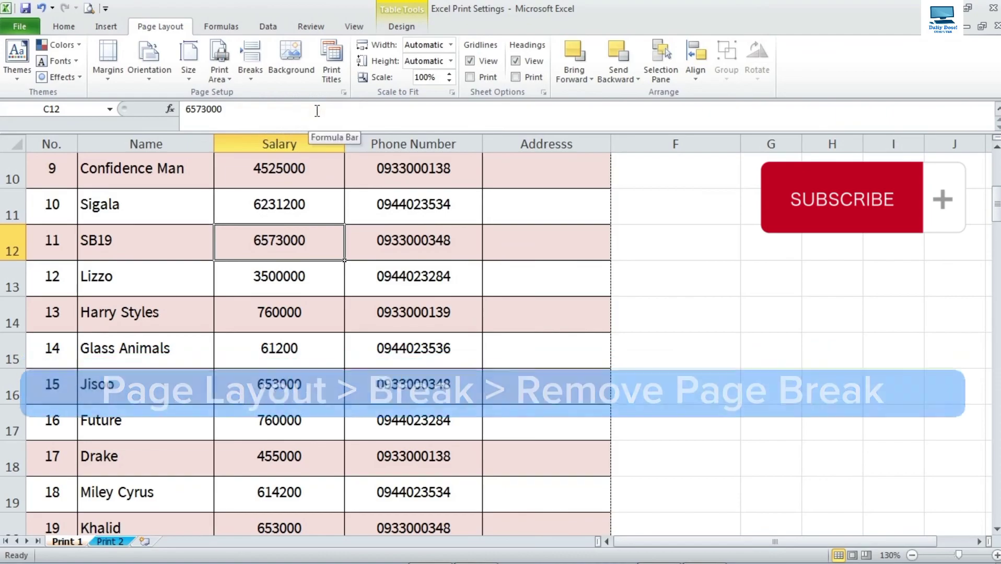
pyautogui.click(250, 79)
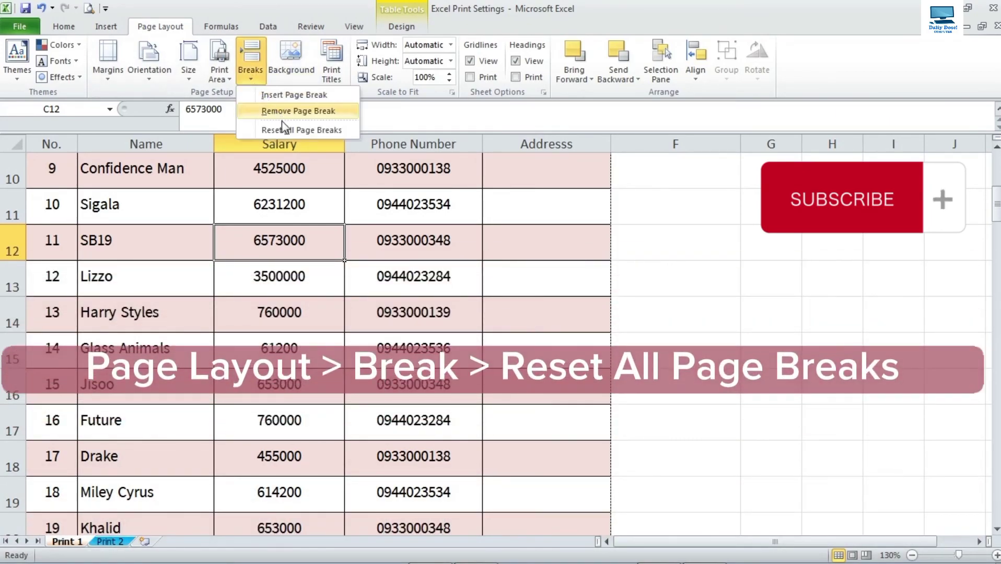
pyautogui.click(316, 131)
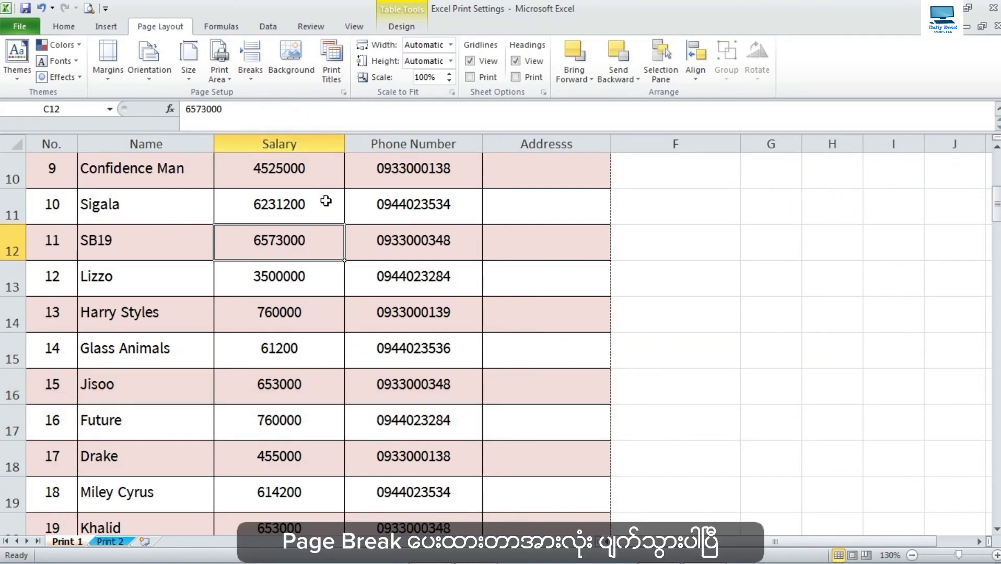
pyautogui.hotkey('ctrl', 'p')
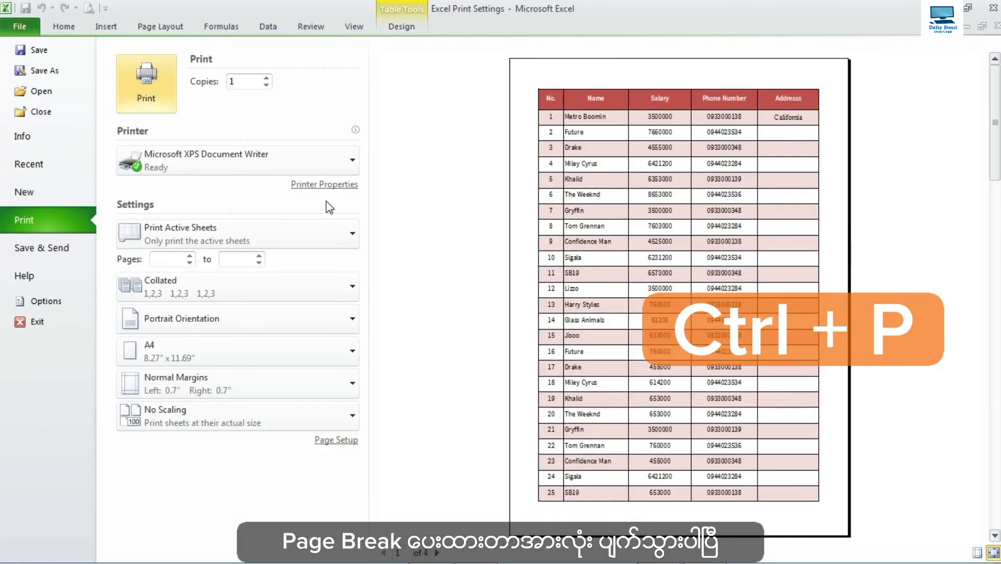